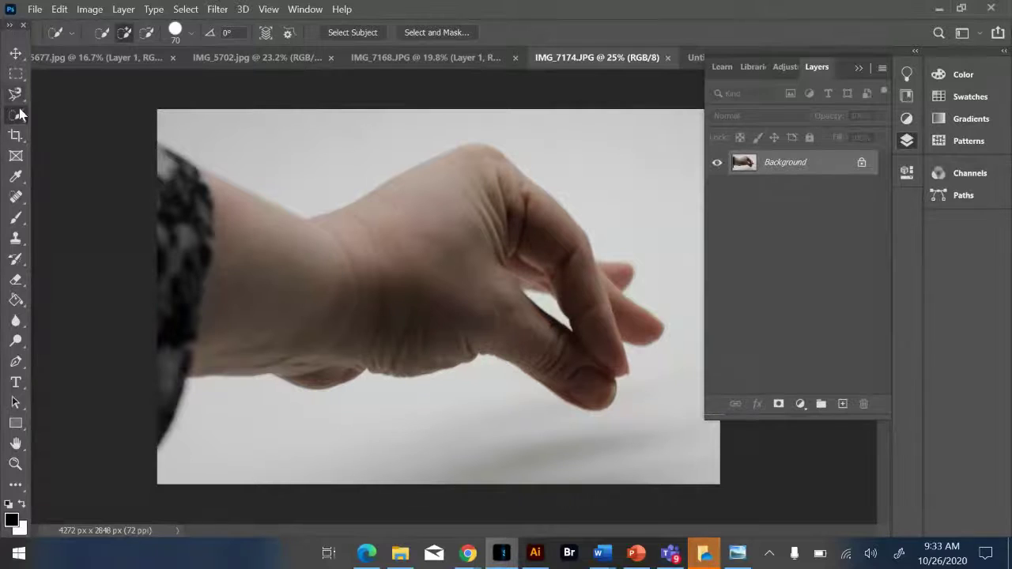
Select the hand and sleeve in the photo with the Object Selection tool
right_click(20, 112)
left_click(55, 115)
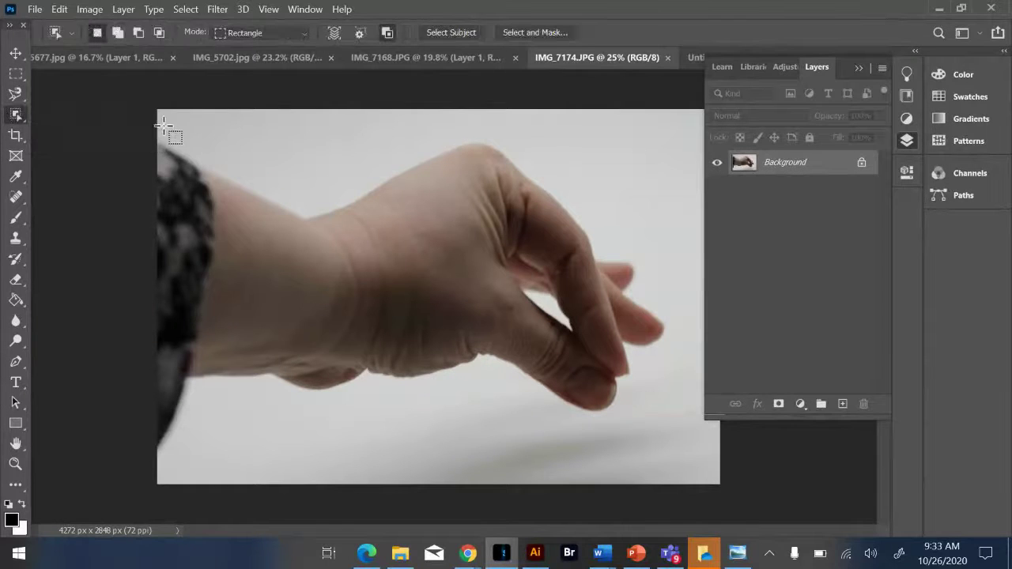
mouse_move(164, 127)
left_mouse_down()
mouse_move(217, 158)
mouse_move(730, 335)
mouse_move(674, 459)
mouse_move(667, 514)
left_mouse_up()
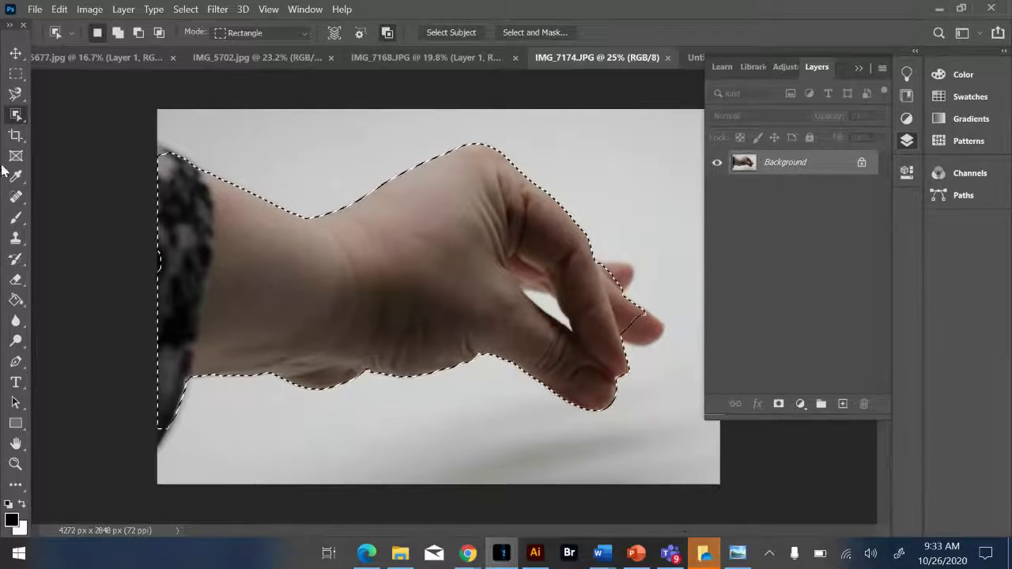
Add the two missing fingertips to the selection and subtract the gap between thumb and fingers with the Quick Selection tool
right_click(16, 114)
left_click(52, 128)
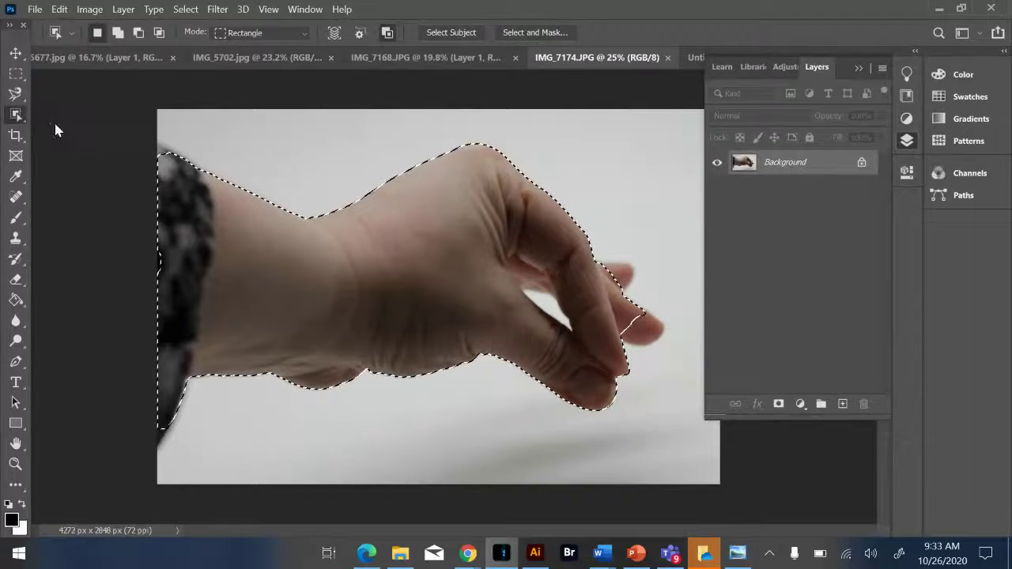
left_click(611, 272)
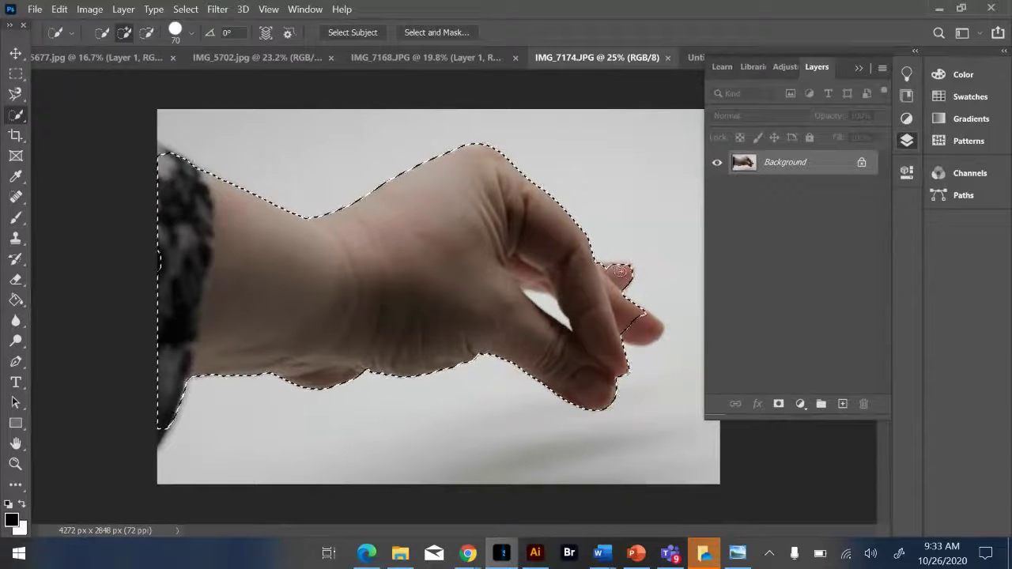
left_click(642, 326)
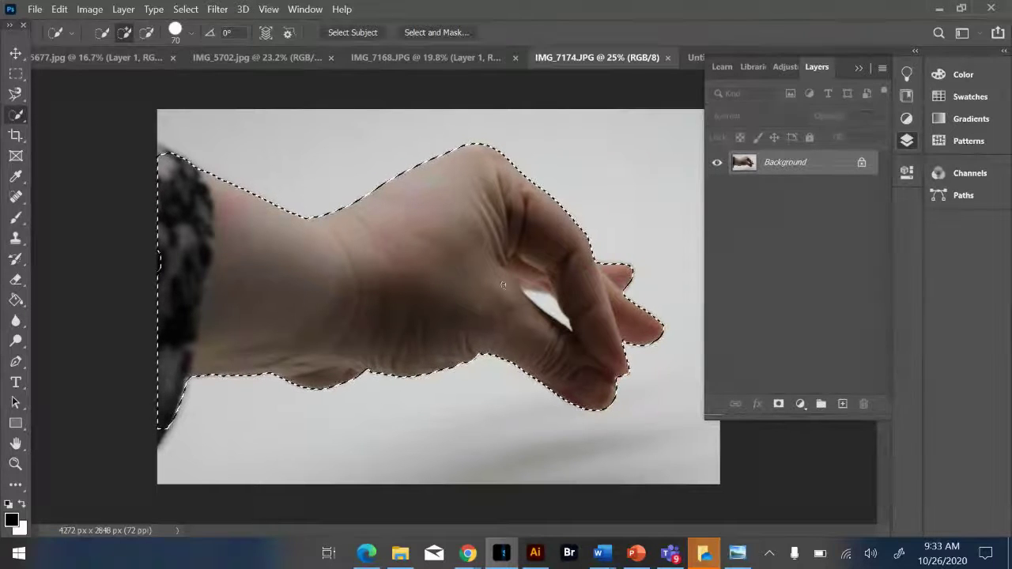
left_click(547, 300, "alt")
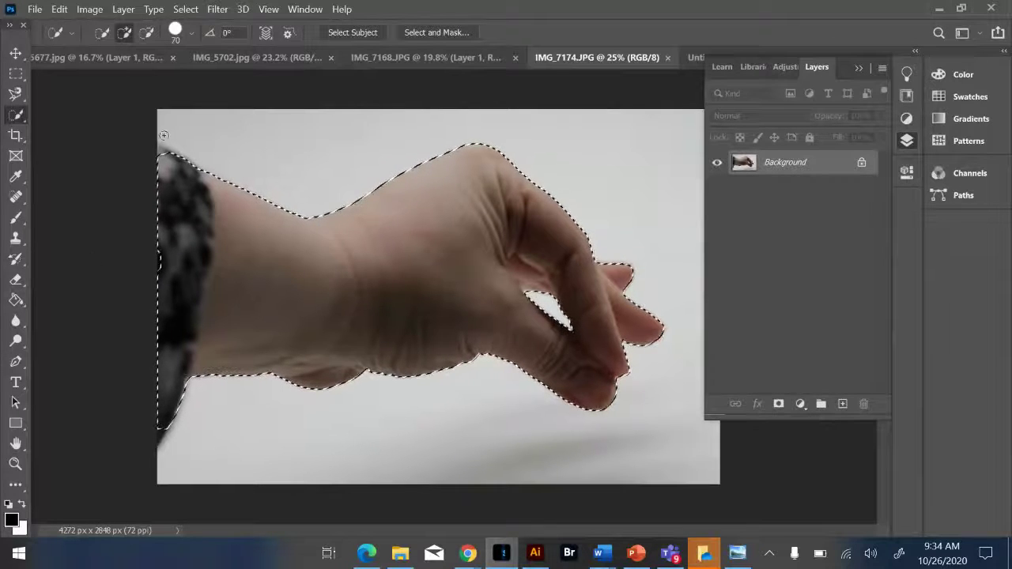
Refine the edge of the hand selection in Select and Mask with a small radius and feather, and apply it
left_click(416, 38)
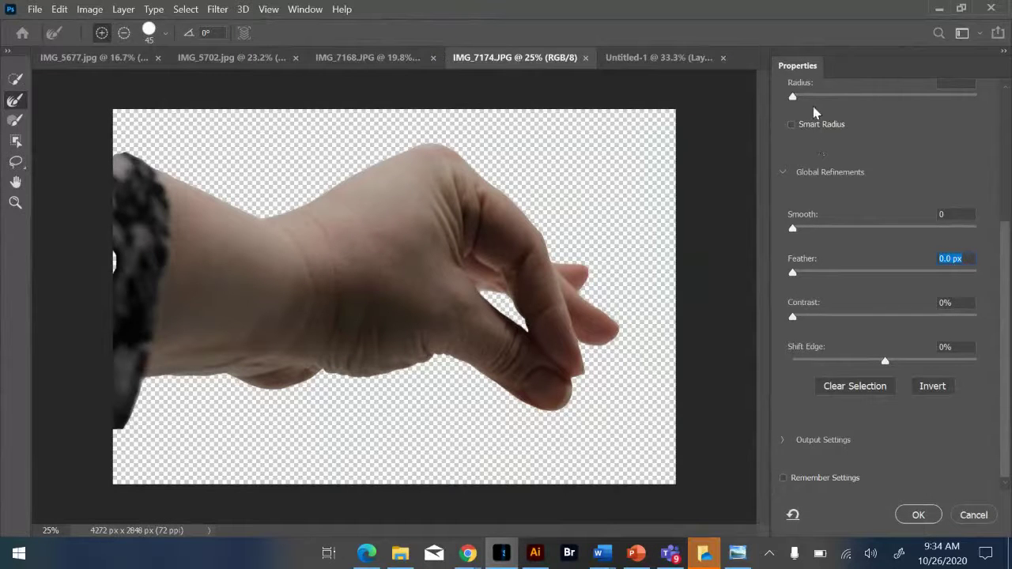
left_click_drag(813, 95, 831, 99)
left_click(801, 272)
left_click(916, 515)
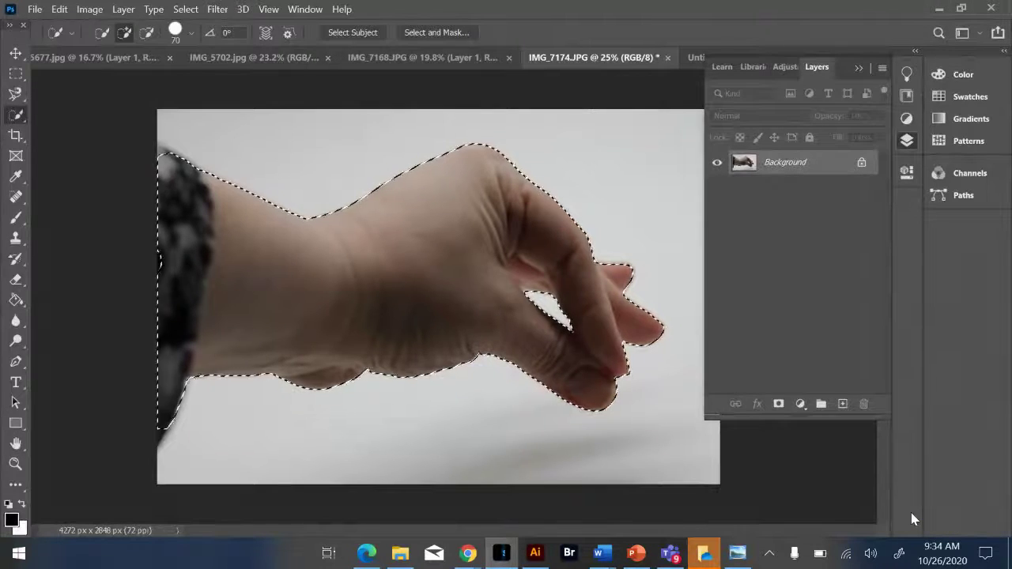
Paste the copied hand into the jar photo IMG_7168.JPG as a new layer
left_click(222, 63)
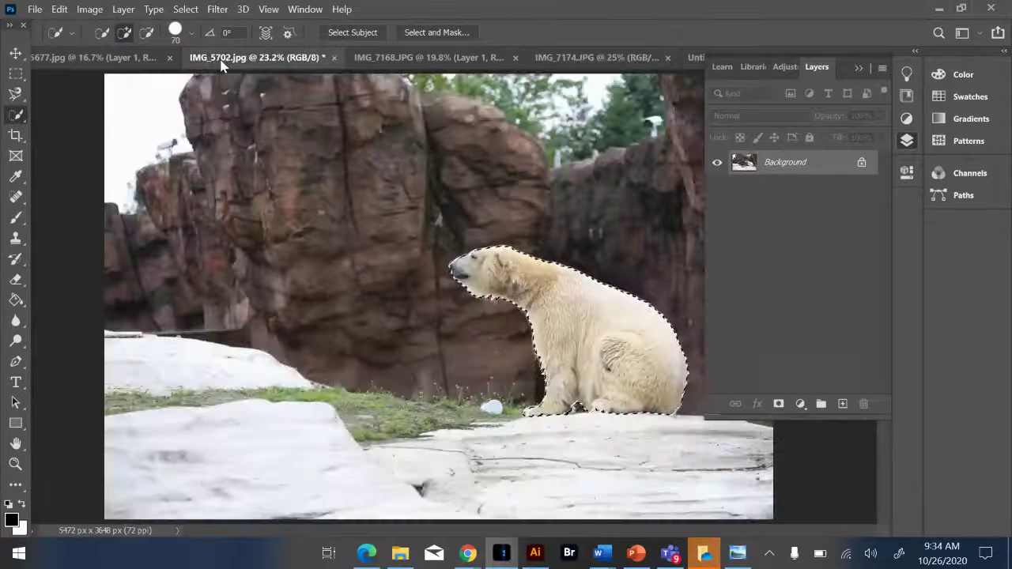
left_click(389, 60)
key("ctrl+v")
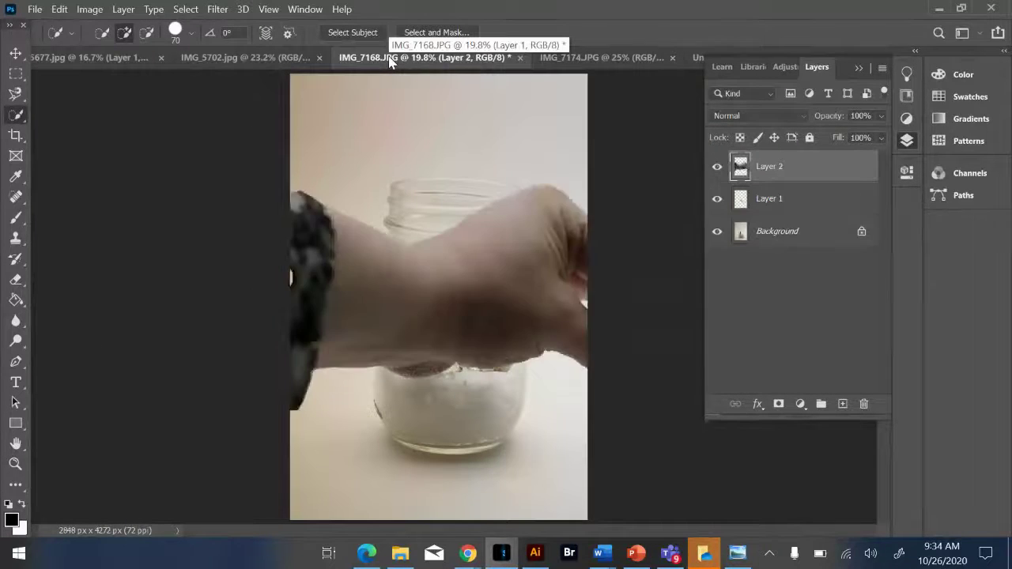
Scale the pasted hand to about 74% and position it so the fingertips sit over the jar's opening
left_click(15, 53)
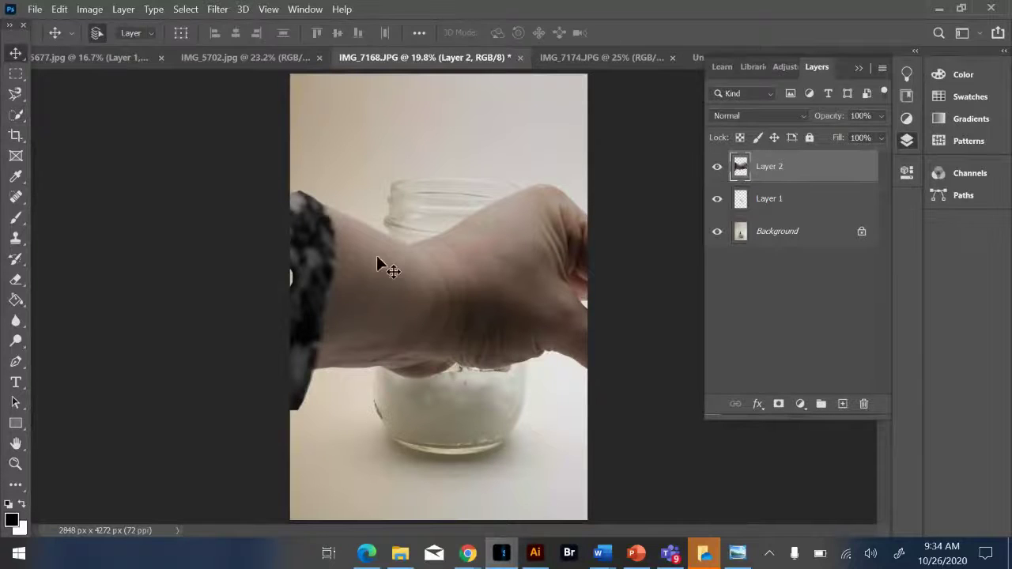
mouse_move(389, 270)
left_mouse_down()
mouse_move(247, 175)
mouse_move(229, 142)
mouse_move(255, 152)
left_mouse_up()
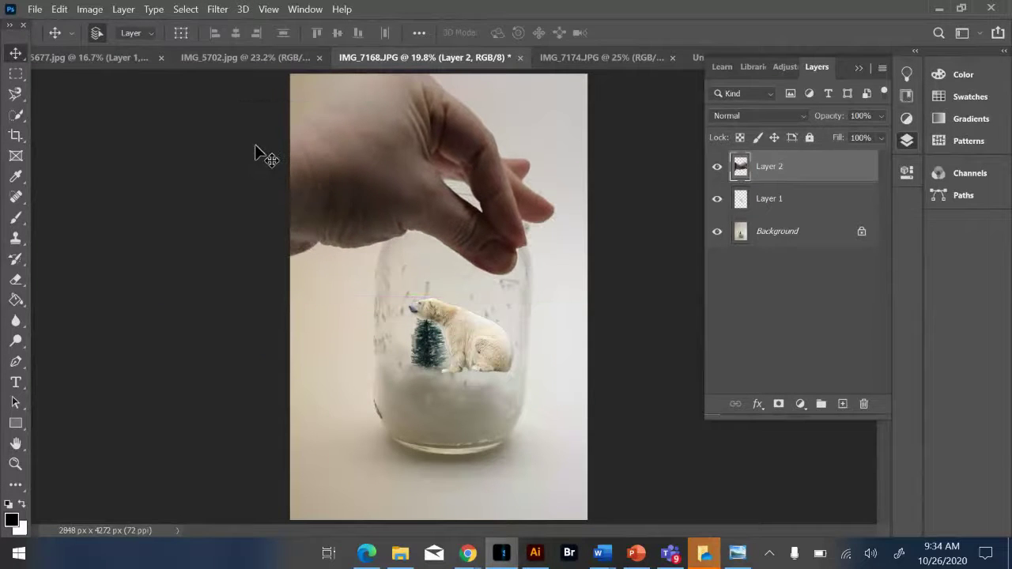
key("ctrl+t")
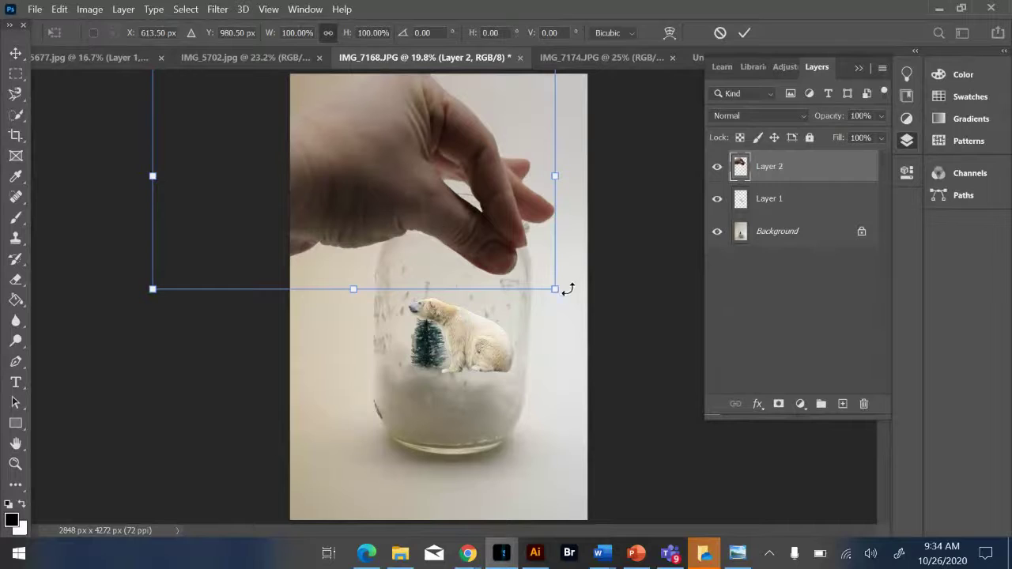
left_click_drag(556, 289, 452, 226)
left_click_drag(391, 182, 431, 180)
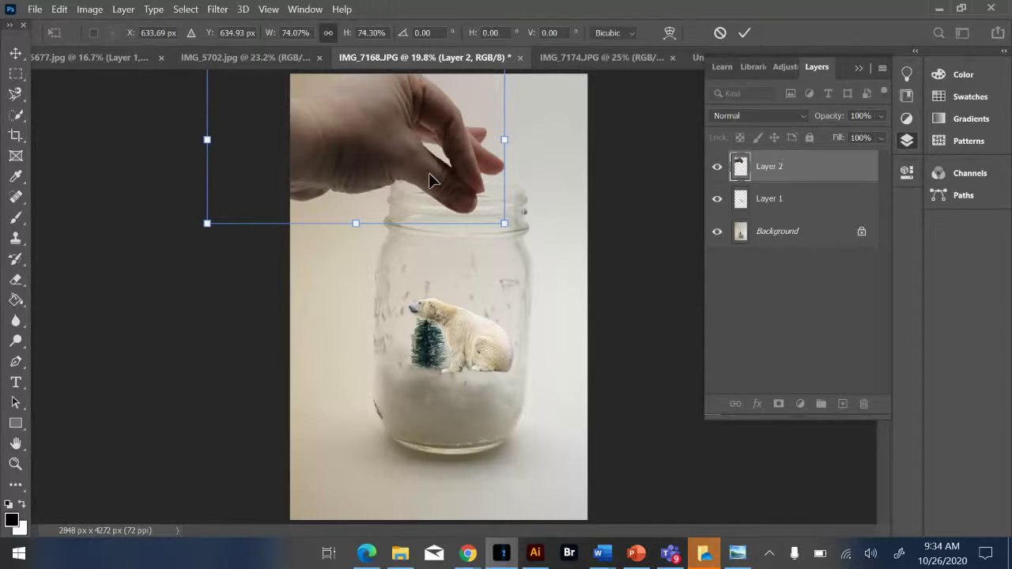
key("Return")
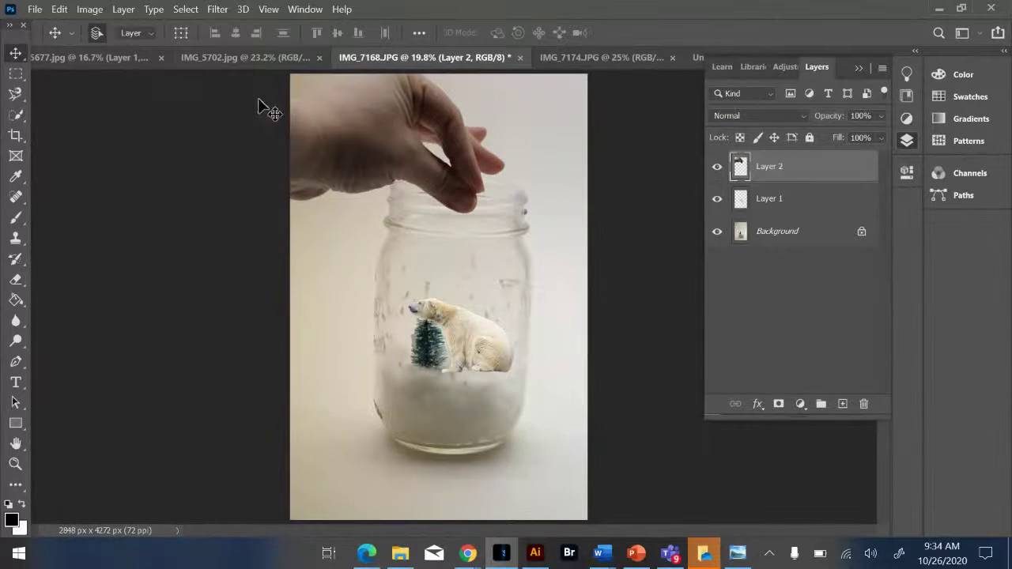
Switch to the walking polar bear photo IMG_5677.jpg and delete the layer holding the sitting bear
left_click(228, 60)
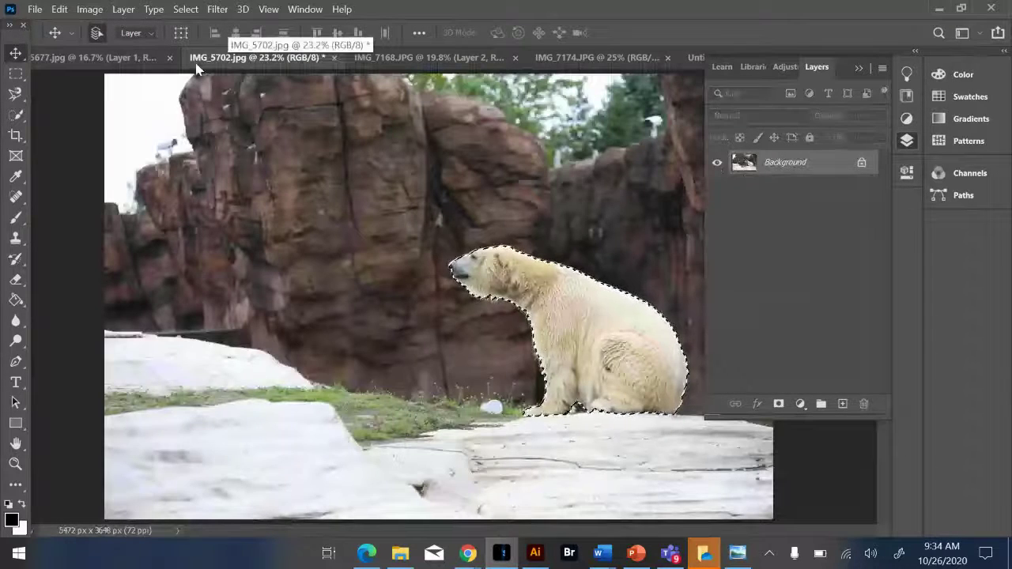
left_click(140, 60)
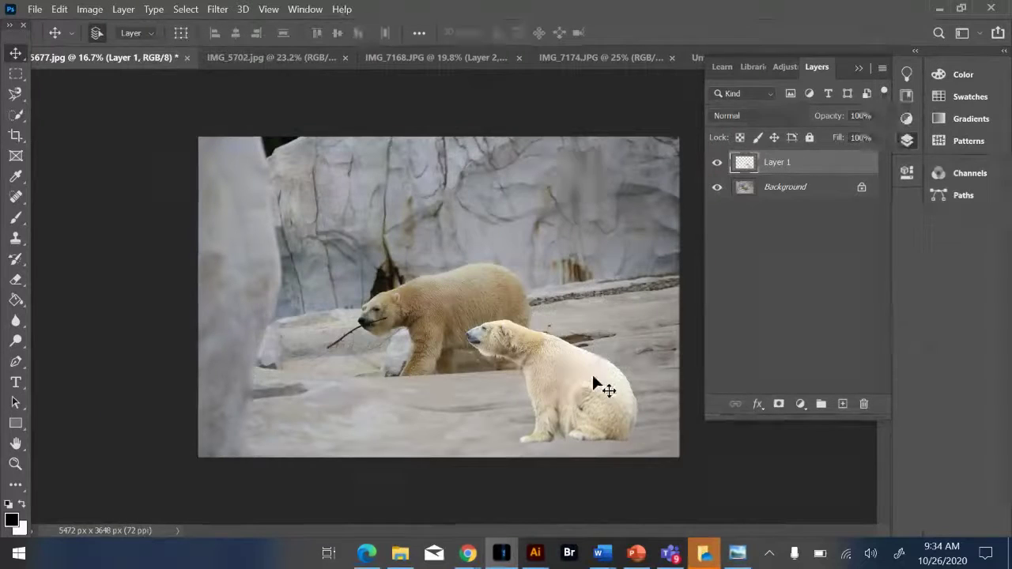
key("Delete")
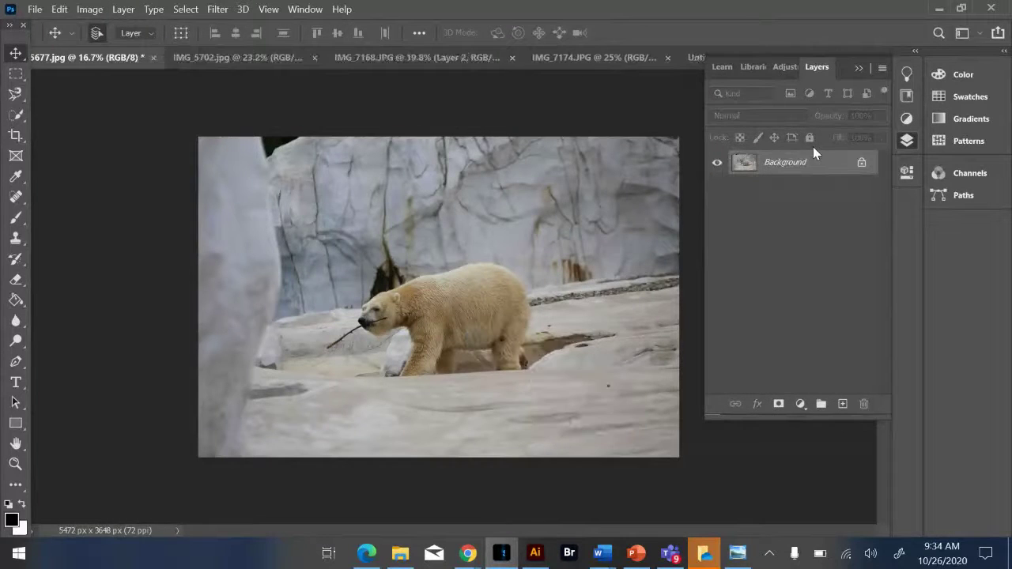
Select the walking polar bear with the Object Selection tool by framing its whole body
left_click(17, 116)
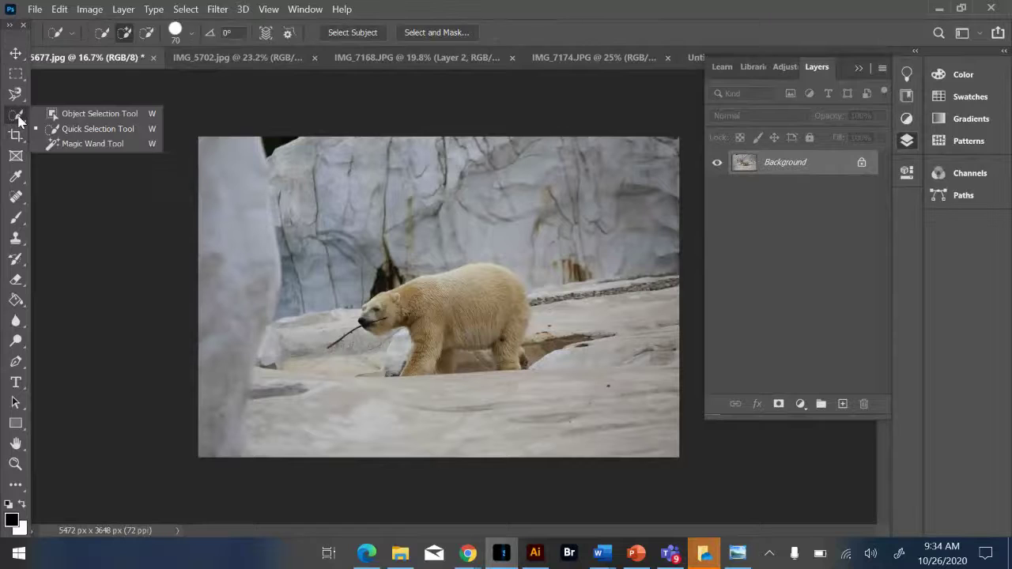
left_click(72, 111)
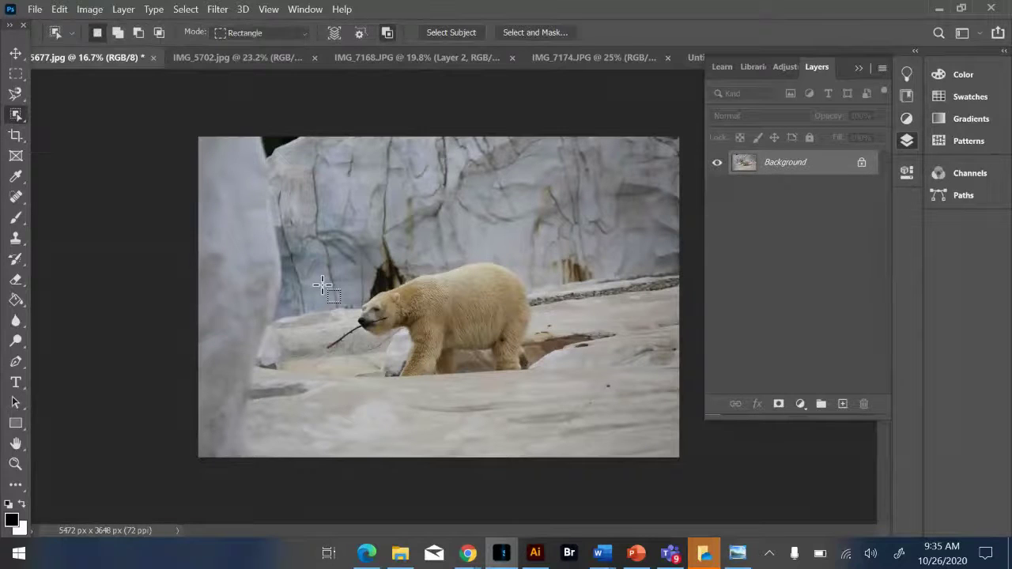
left_click_drag(321, 284, 580, 473)
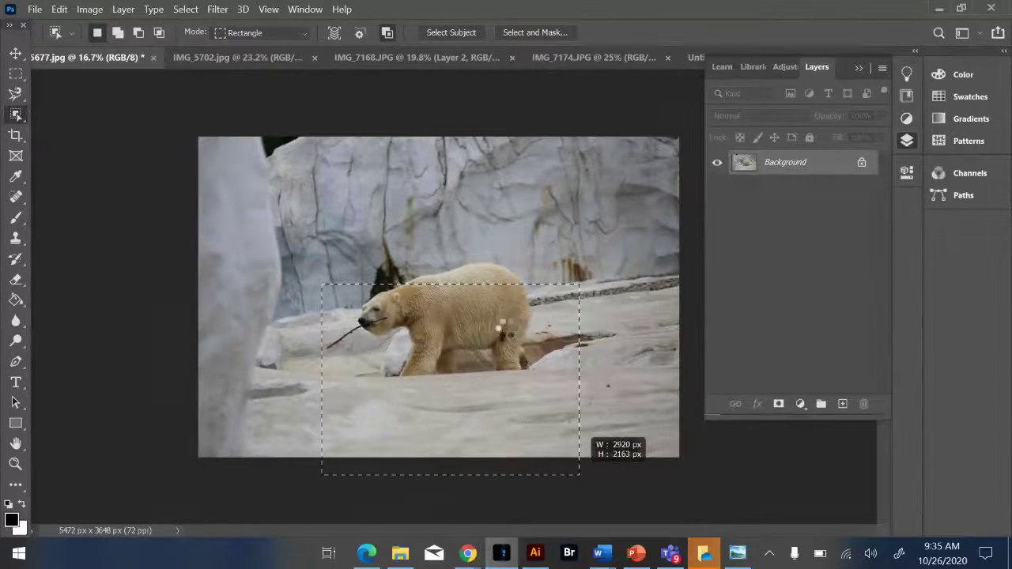
left_click_drag(520, 407, 506, 328)
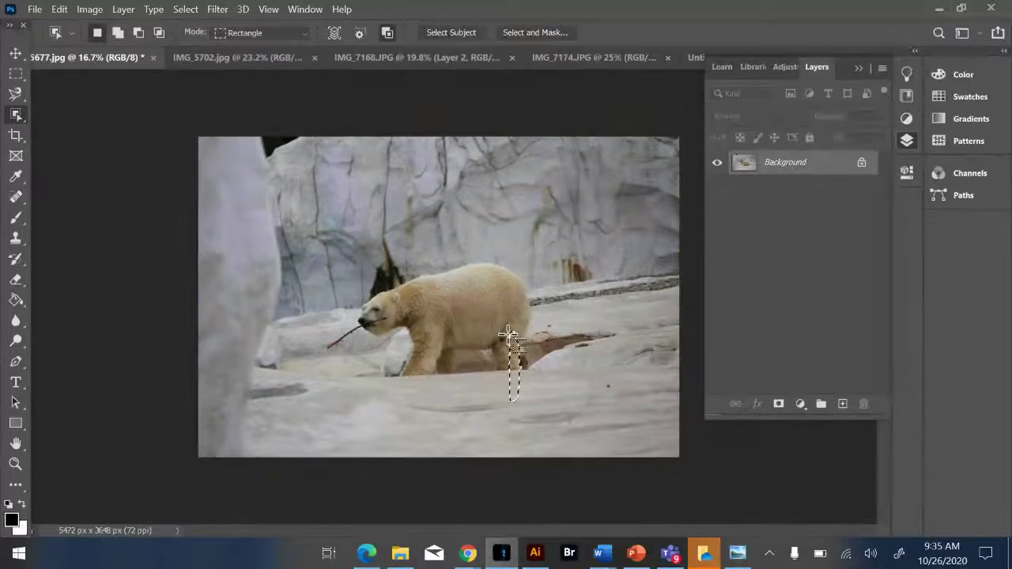
left_click_drag(332, 251, 560, 426)
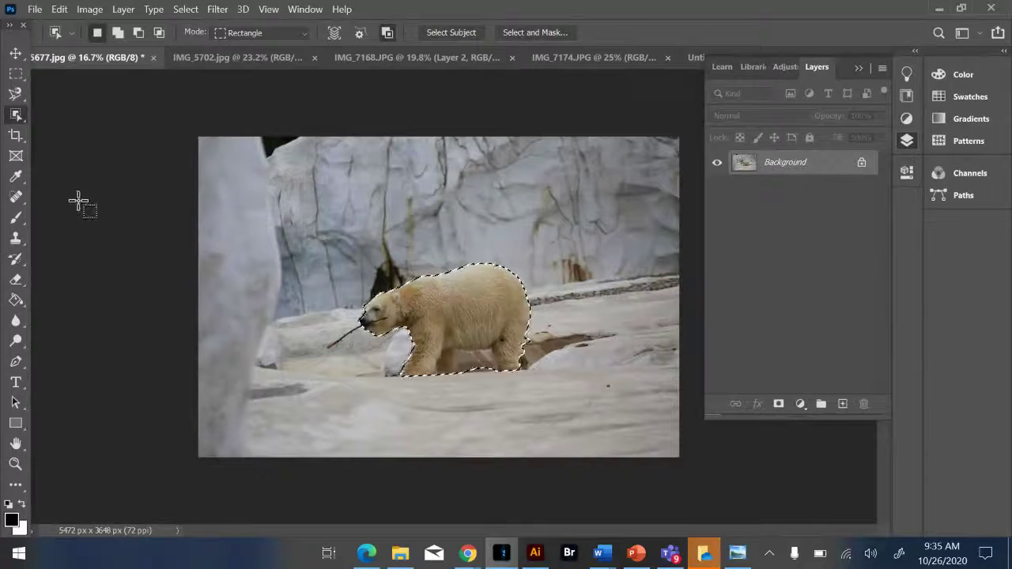
Subtract the gap between the bear's legs and correct the selection around its hind leg with the Quick Selection tool
right_click(11, 117)
left_click(54, 128)
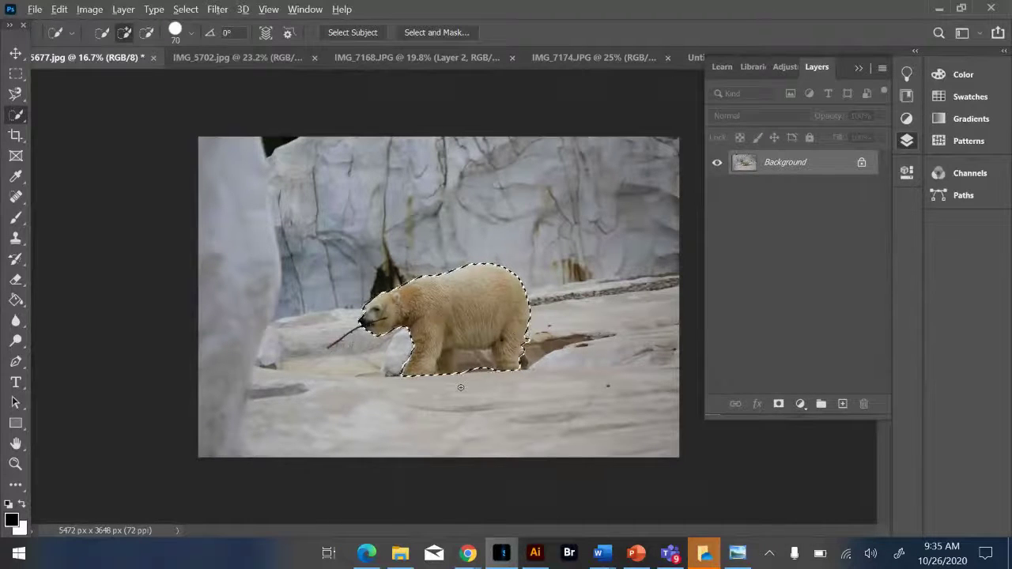
key("alt")
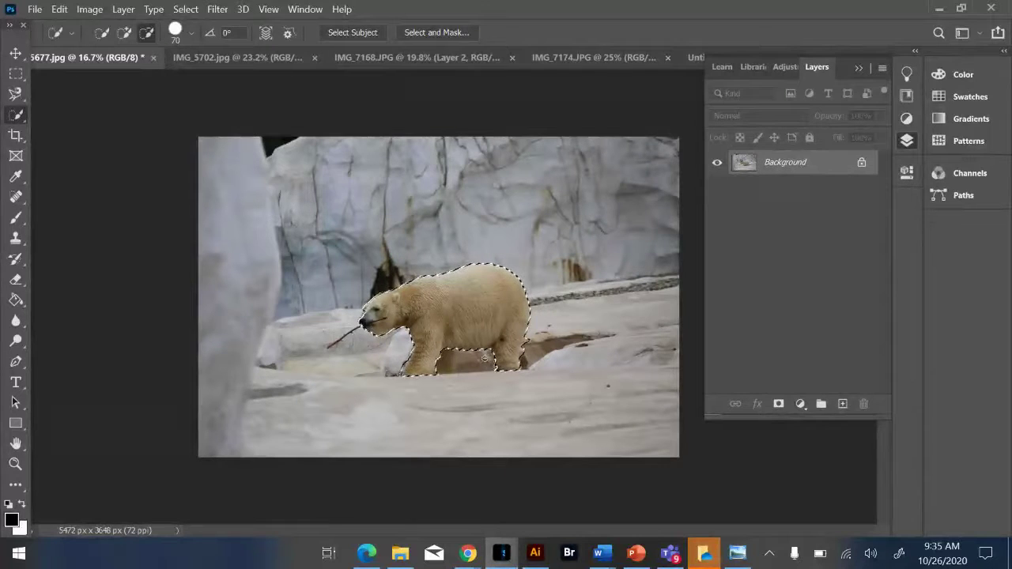
left_click_drag(469, 360, 445, 349)
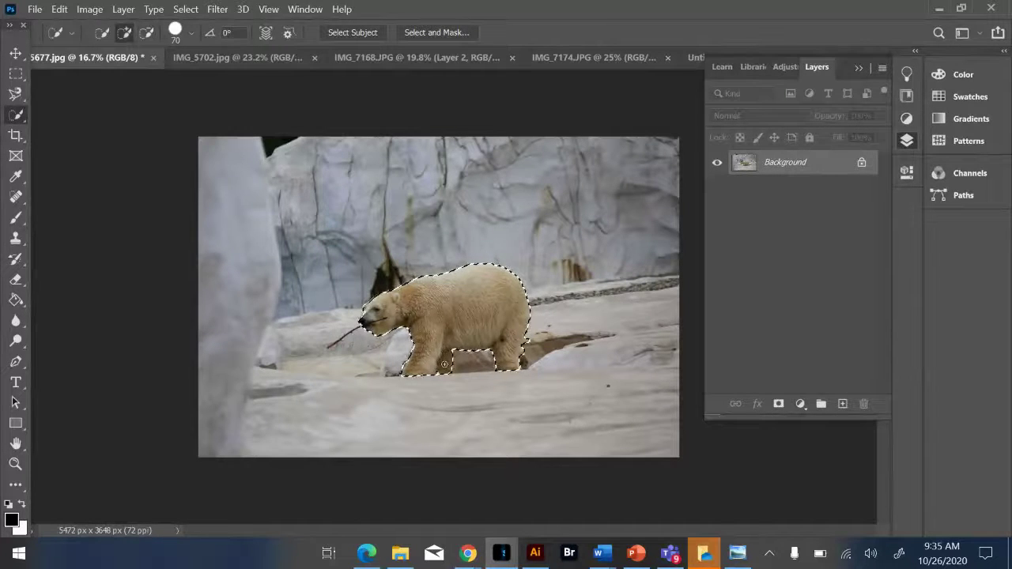
key("alt")
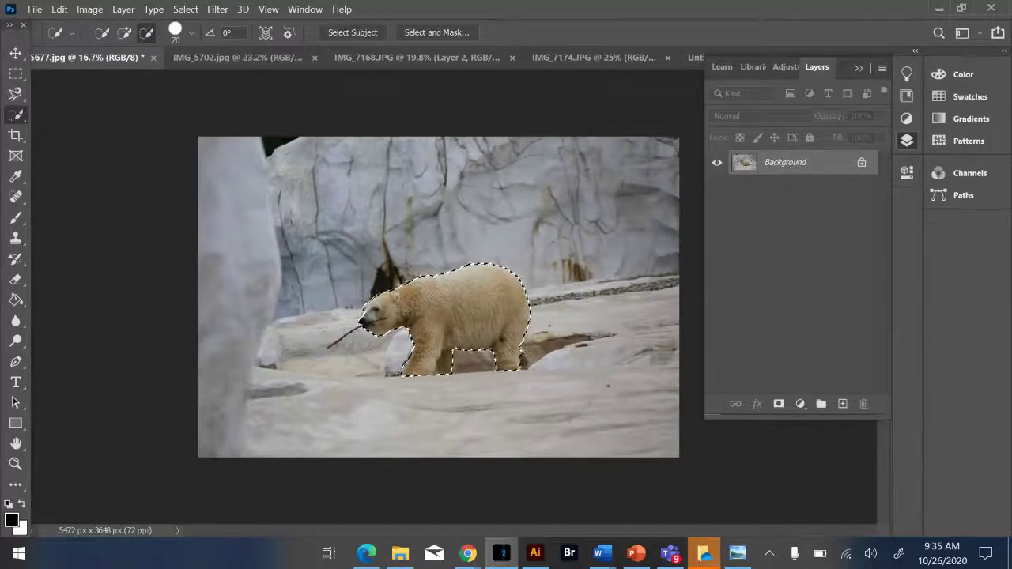
left_click_drag(525, 346, 503, 342)
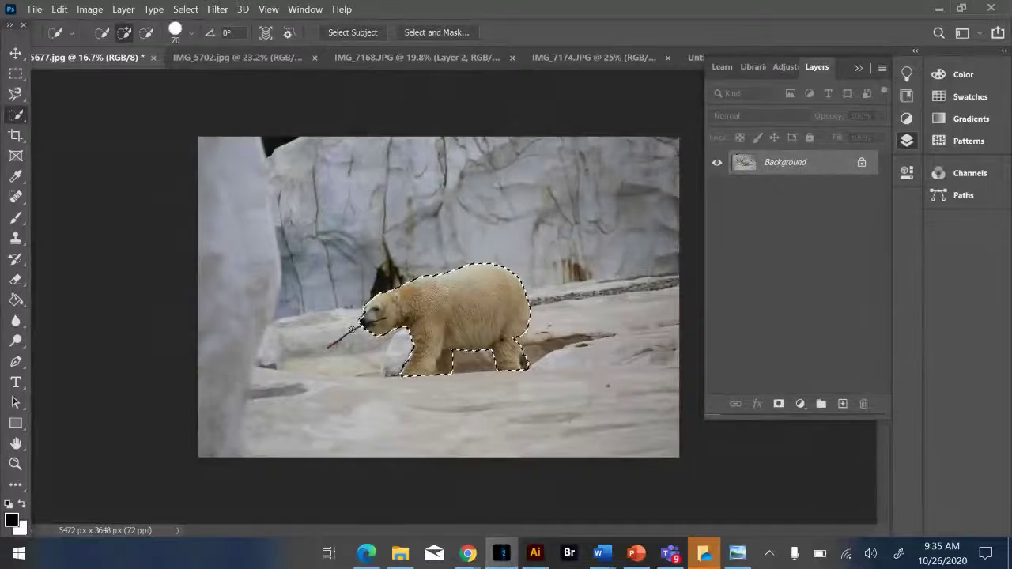
Refine the bear's fur edges in Select and Mask with the Refine Edge Brush, including the back of the hind leg
left_click(439, 37)
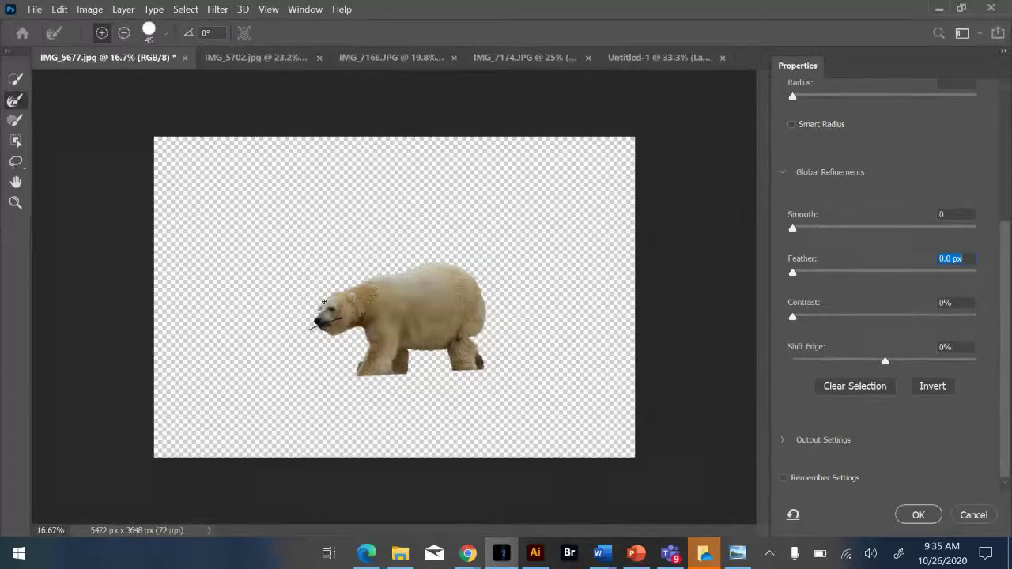
key("ctrl+plus")
key("ctrl+plus")
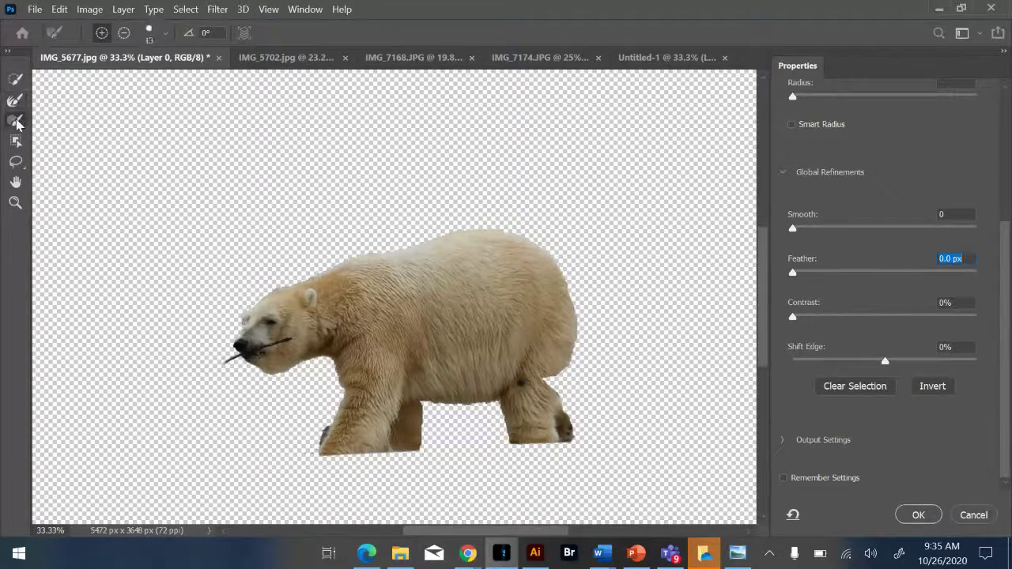
left_click(16, 79)
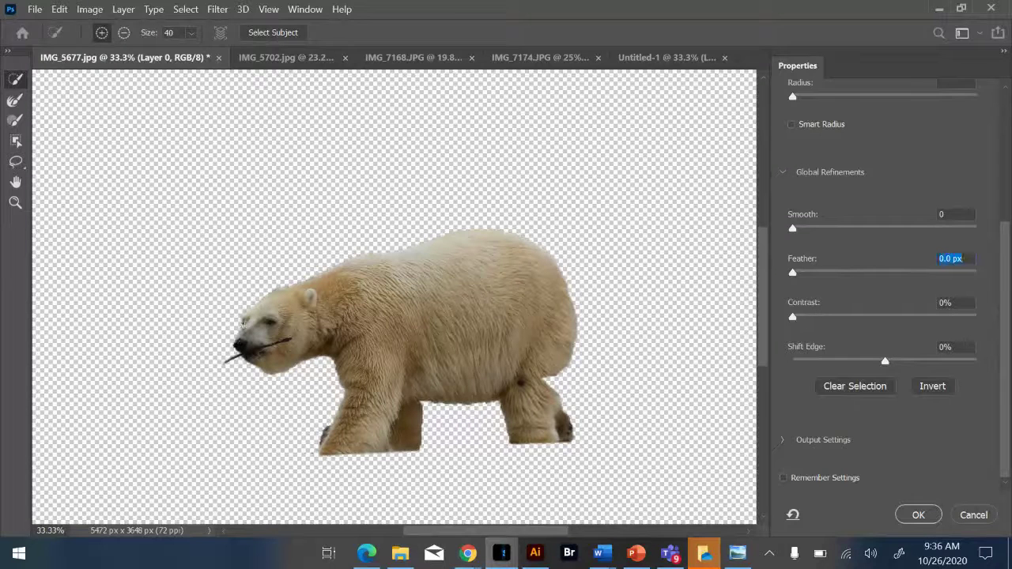
left_click(15, 101)
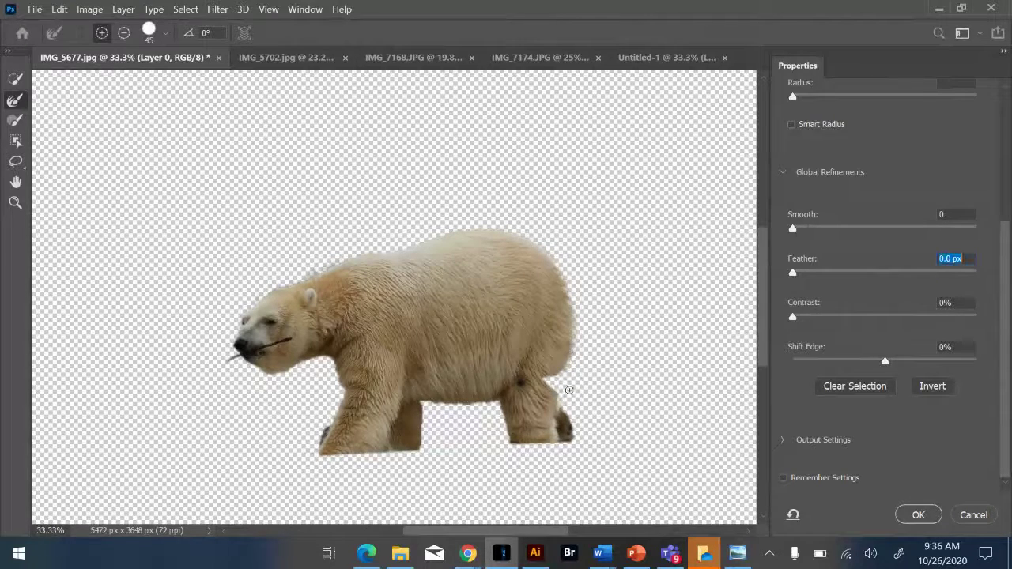
mouse_move(569, 389)
left_mouse_down()
mouse_move(563, 435)
mouse_move(565, 371)
mouse_move(543, 380)
left_mouse_up()
Add the missing upper part of the bear's hind leg back with Quick Selection and refine the hind foot edges with the Refine Edge Brush
left_click(15, 80)
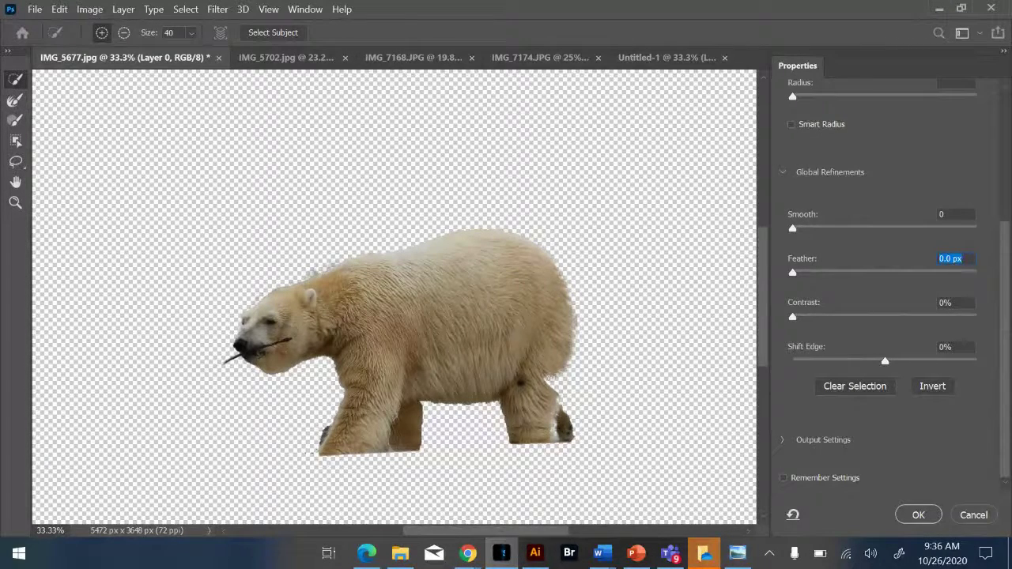
left_click(549, 381)
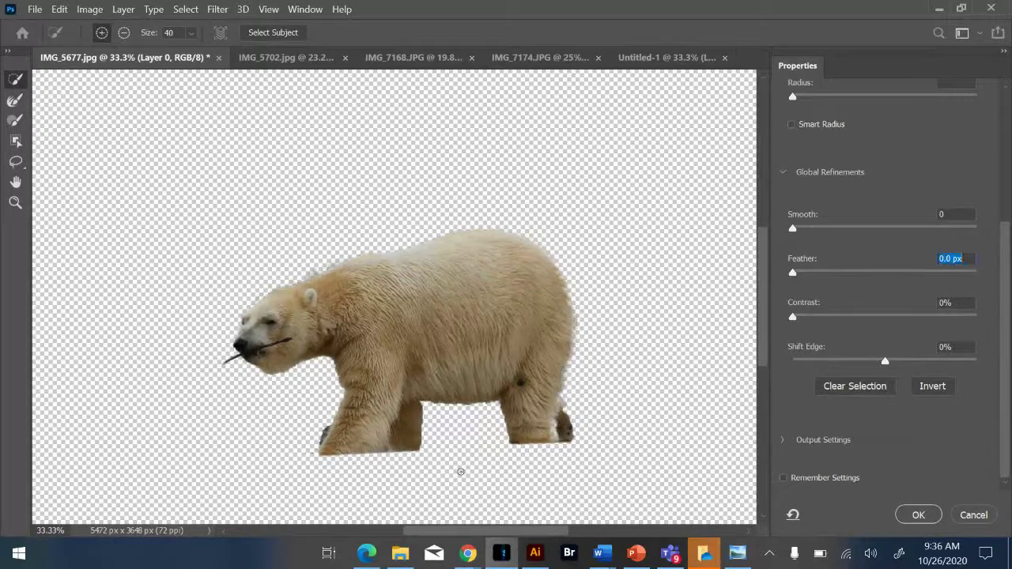
left_click(14, 101)
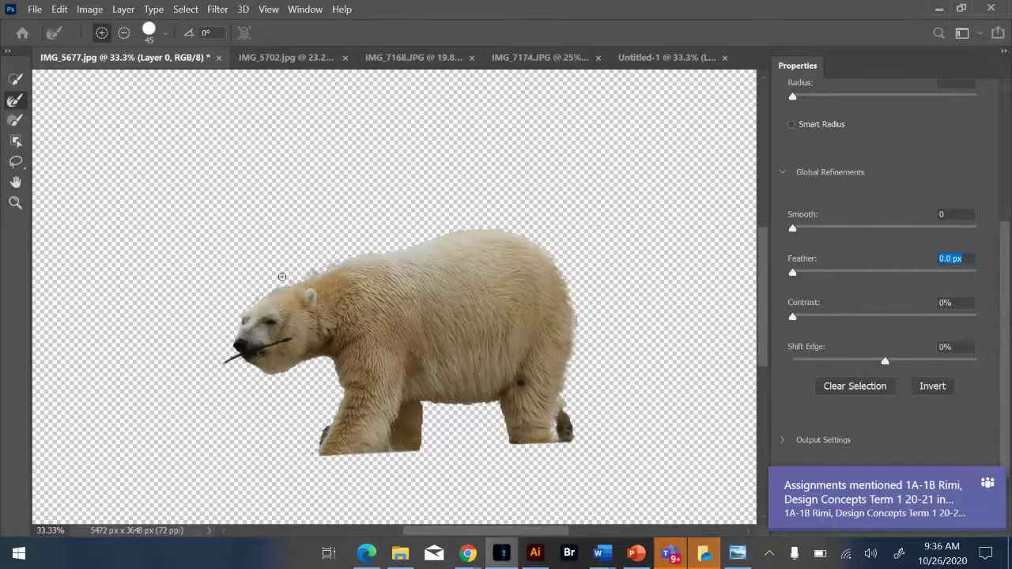
left_click(985, 482)
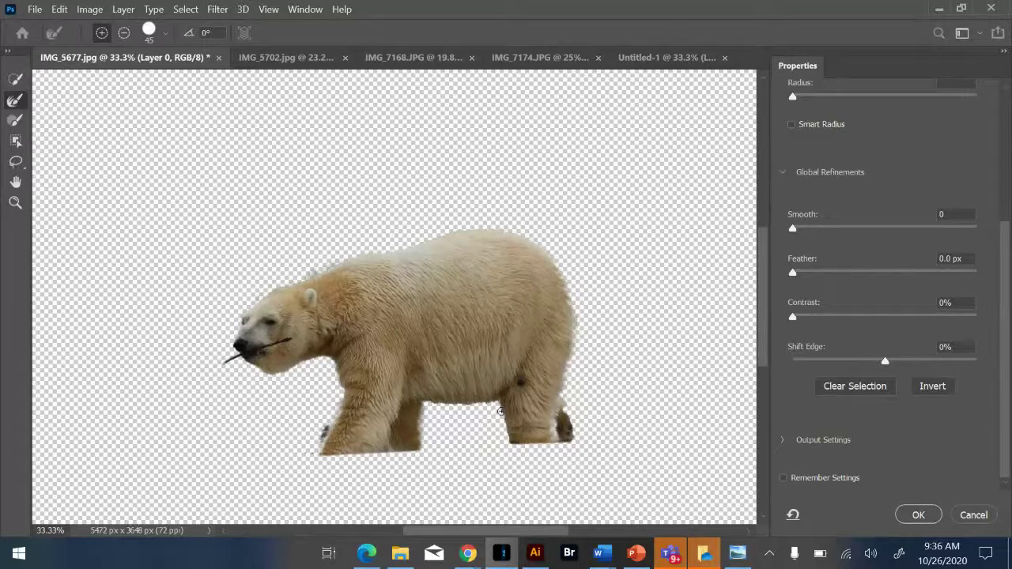
mouse_move(511, 440)
left_mouse_down()
mouse_move(596, 418)
mouse_move(563, 411)
mouse_move(576, 441)
left_mouse_up()
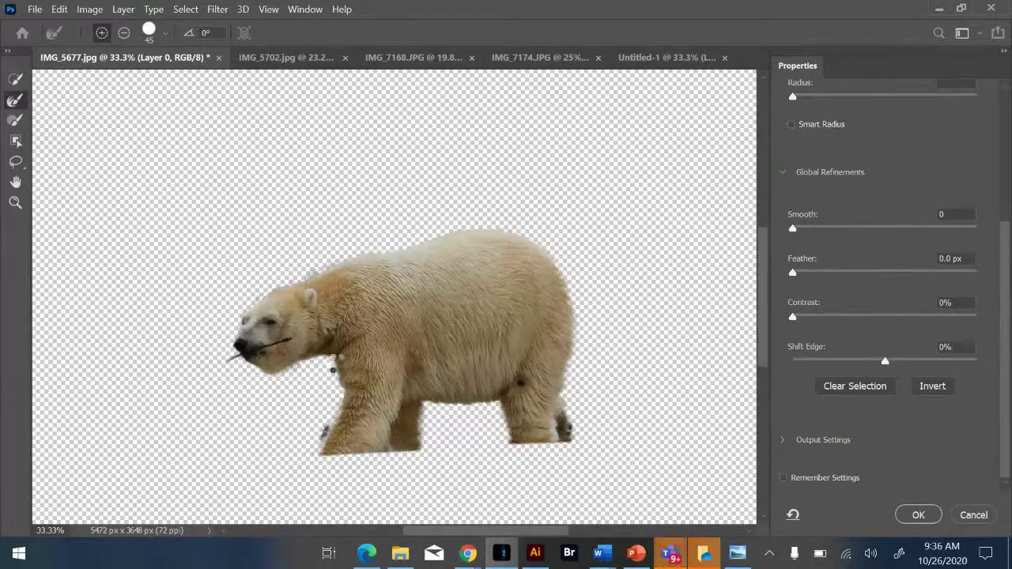
Set Shift Edge to -36% and Feather to 1.3 px, increase the edge detection radius, and apply the refinement
left_click(850, 361)
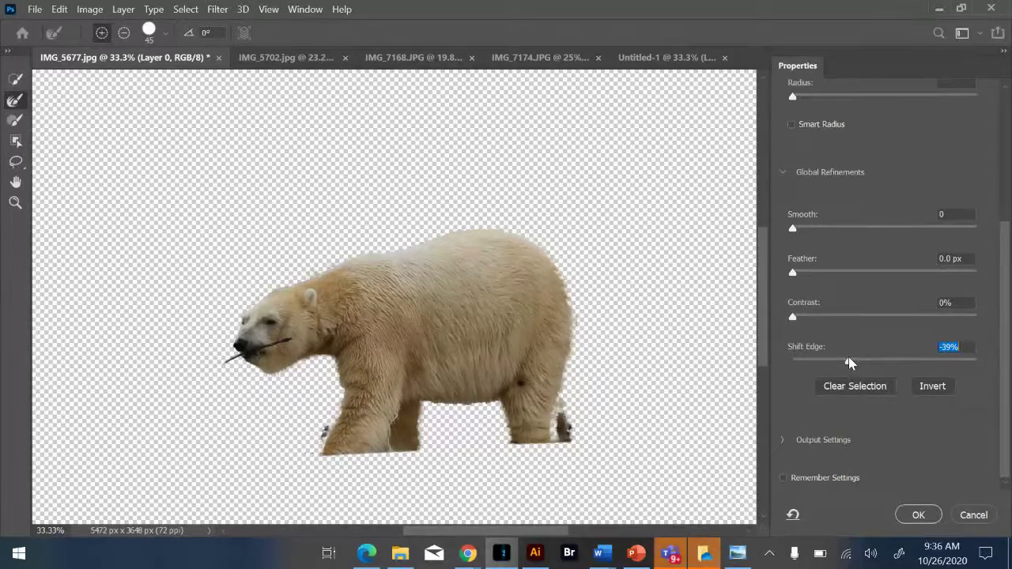
left_click_drag(852, 362, 853, 361)
left_click(806, 273)
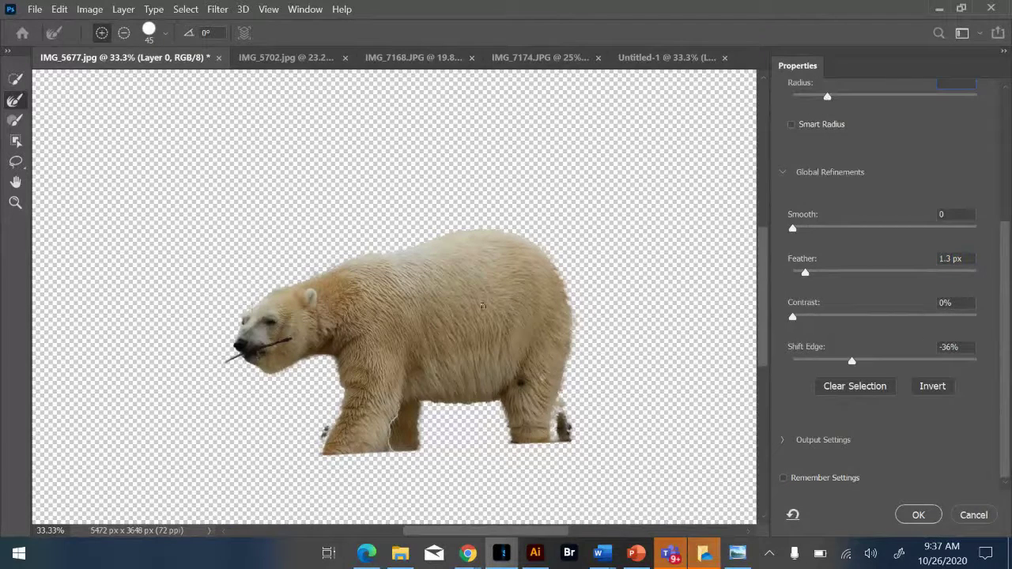
left_click(916, 516)
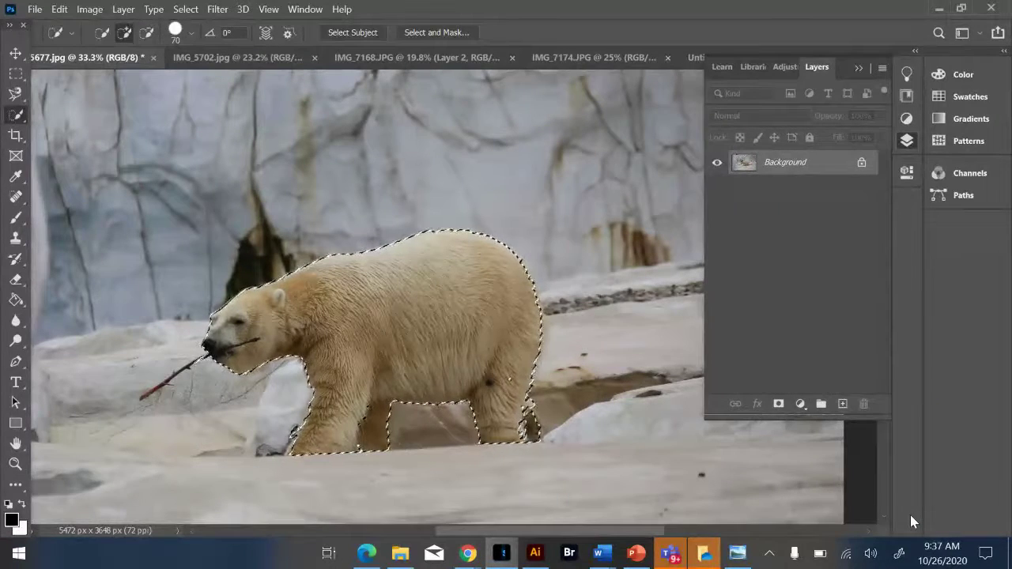
Add the stick in the bear's mouth to the selection with a size 20 Quick Selection brush and clean its edge in Select and Mask
key("ctrl+plus")
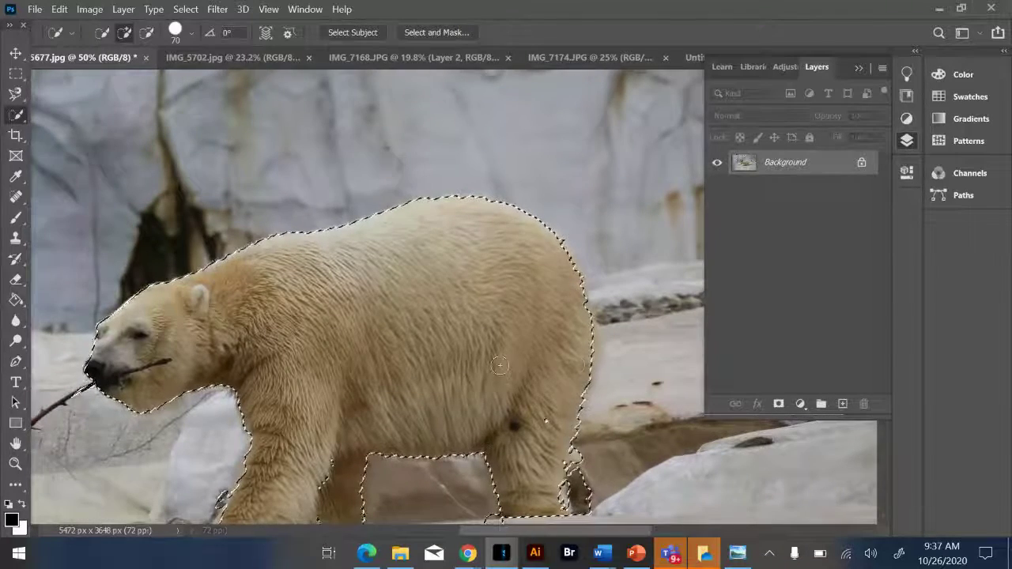
scroll(500, 365, "right", 2)
scroll(500, 365, "left", 5)
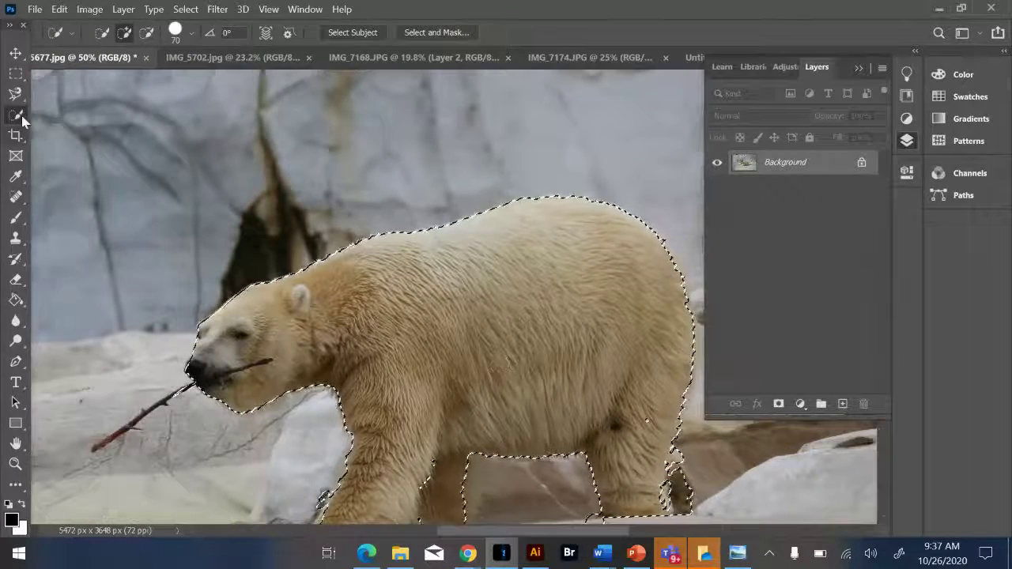
key("bracketleft")
key("bracketleft")
key("bracketleft")
key("bracketleft")
key("bracketleft")
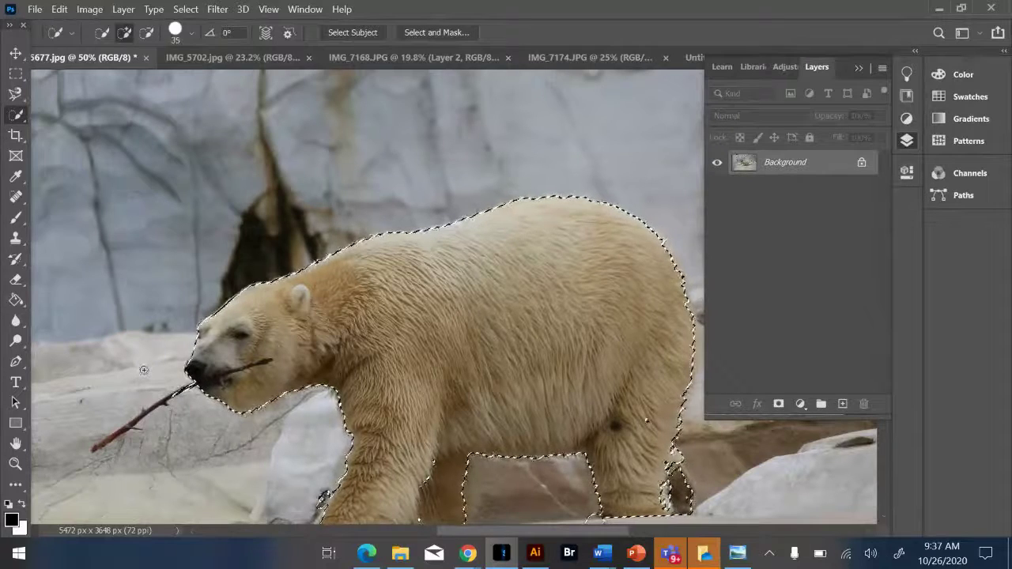
key("bracketleft")
key("bracketleft")
key("bracketleft")
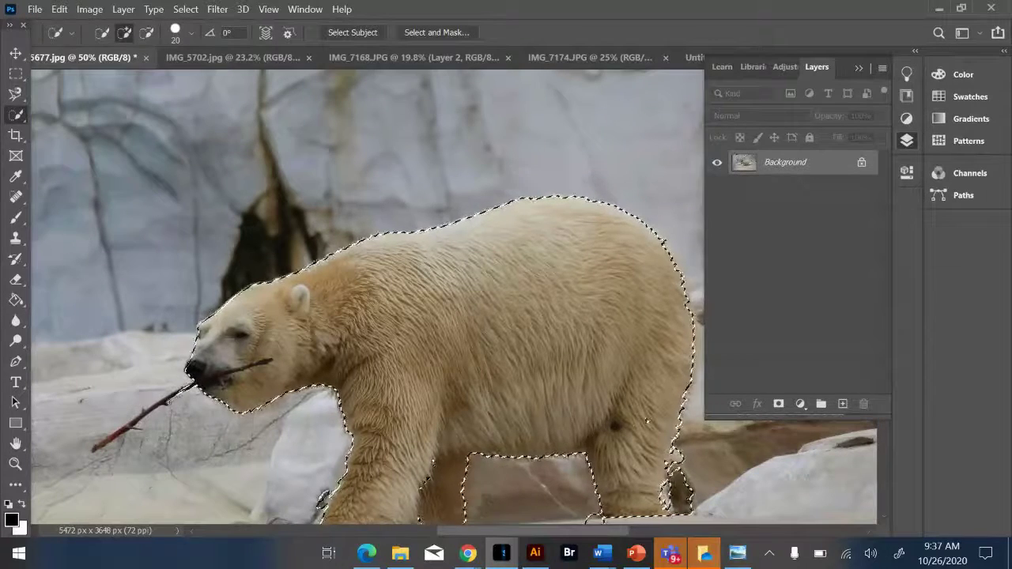
left_click_drag(180, 393, 133, 427)
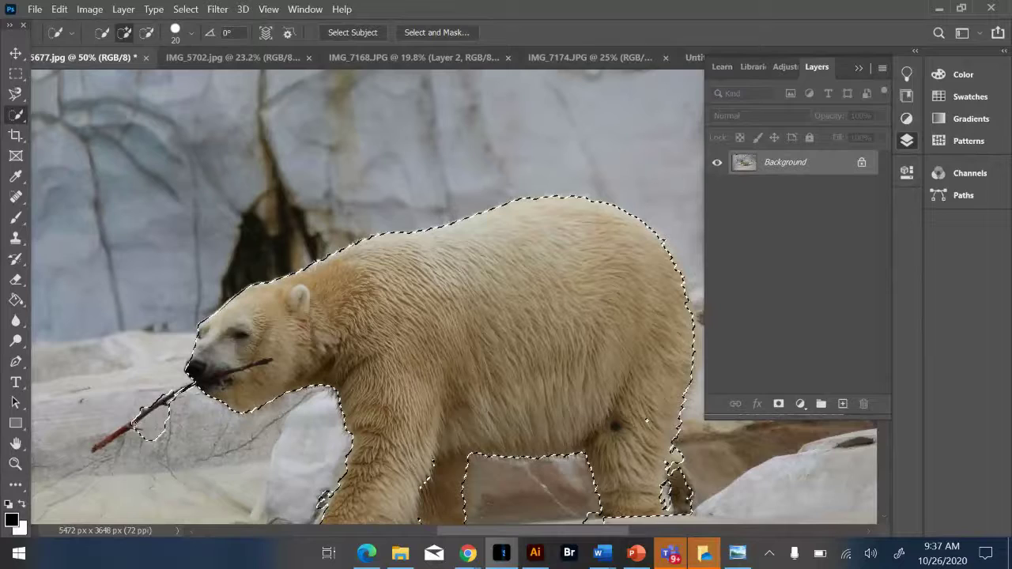
left_click(417, 33)
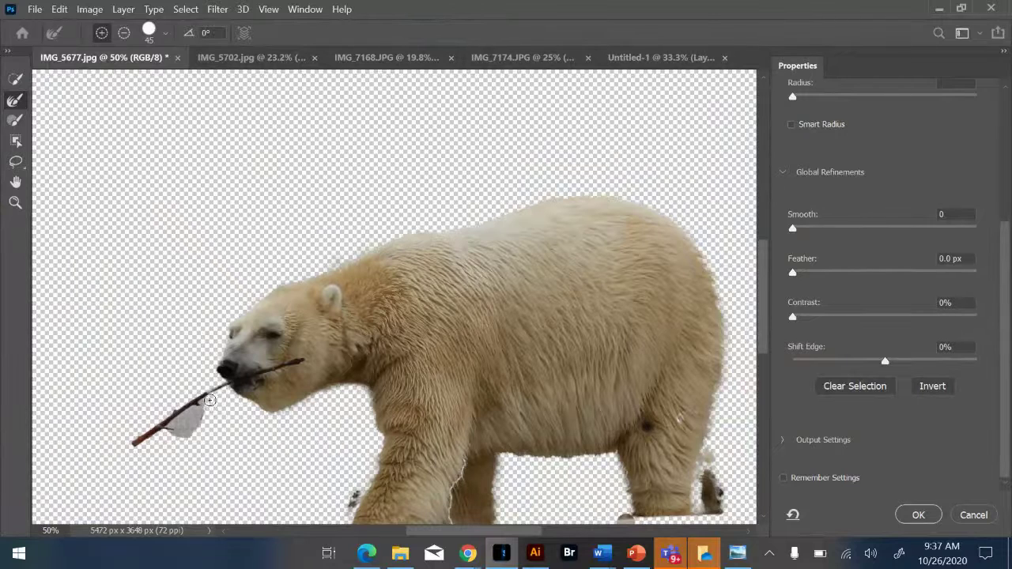
mouse_move(210, 401)
left_mouse_down()
mouse_move(161, 439)
mouse_move(203, 408)
mouse_move(180, 437)
mouse_move(209, 418)
left_mouse_up()
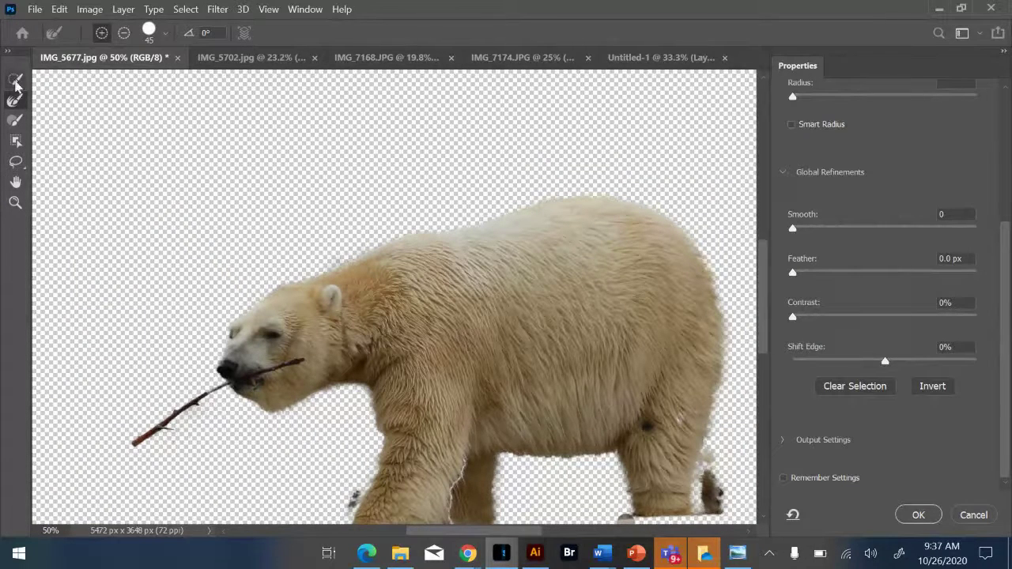
Subtract the stray patches around the front paw, below the hind foot and behind the hind leg with Quick Selection
left_click(15, 81)
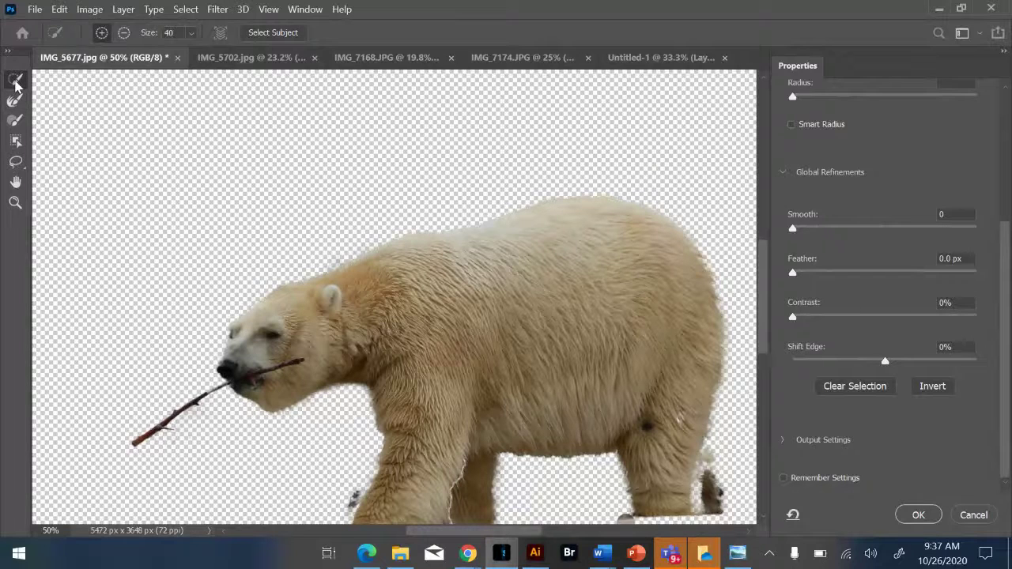
left_click(124, 35)
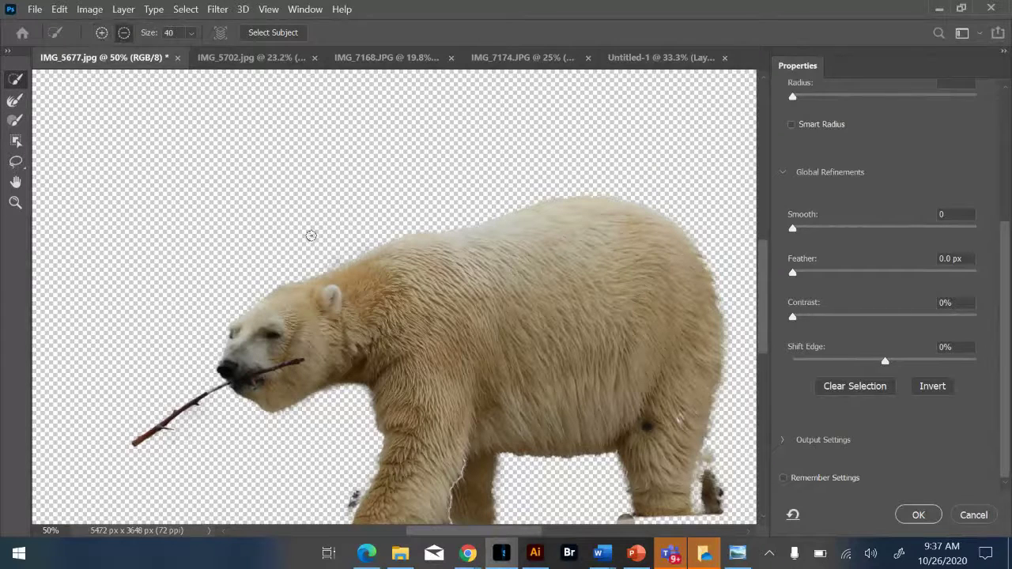
scroll(324, 295, "down", 3)
left_click_drag(359, 378, 344, 403)
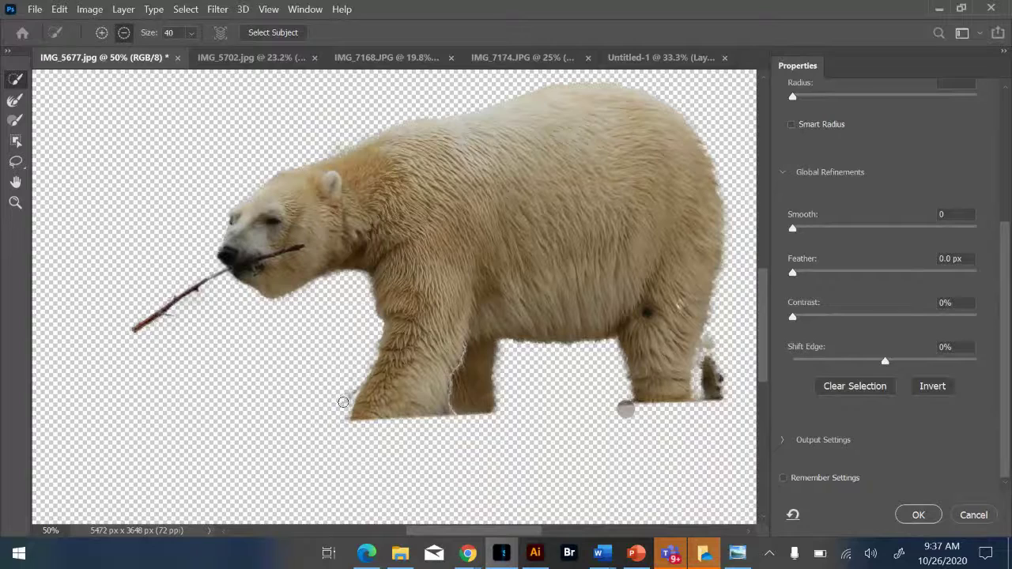
left_click_drag(591, 405, 651, 407)
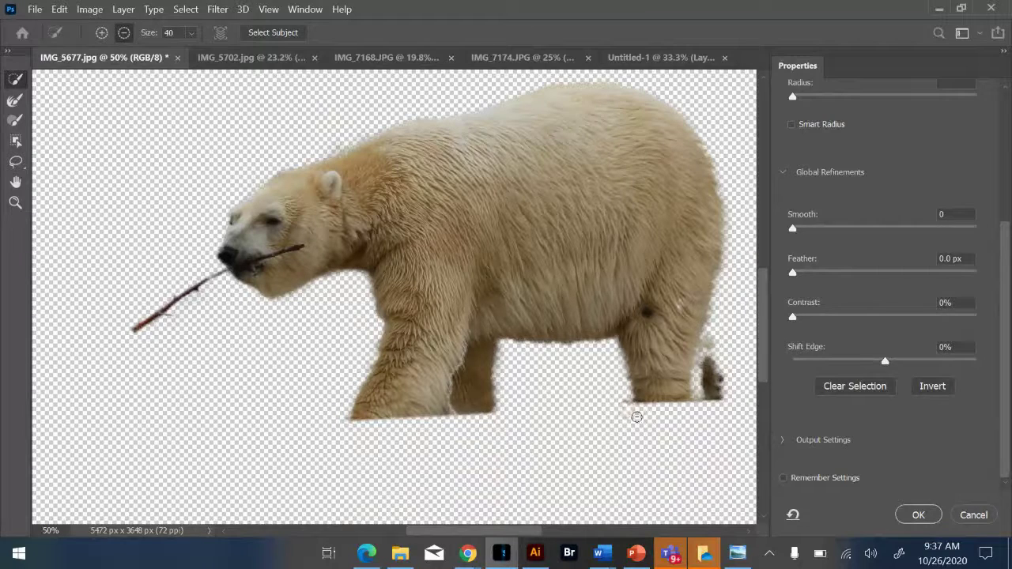
left_click_drag(731, 332, 711, 380)
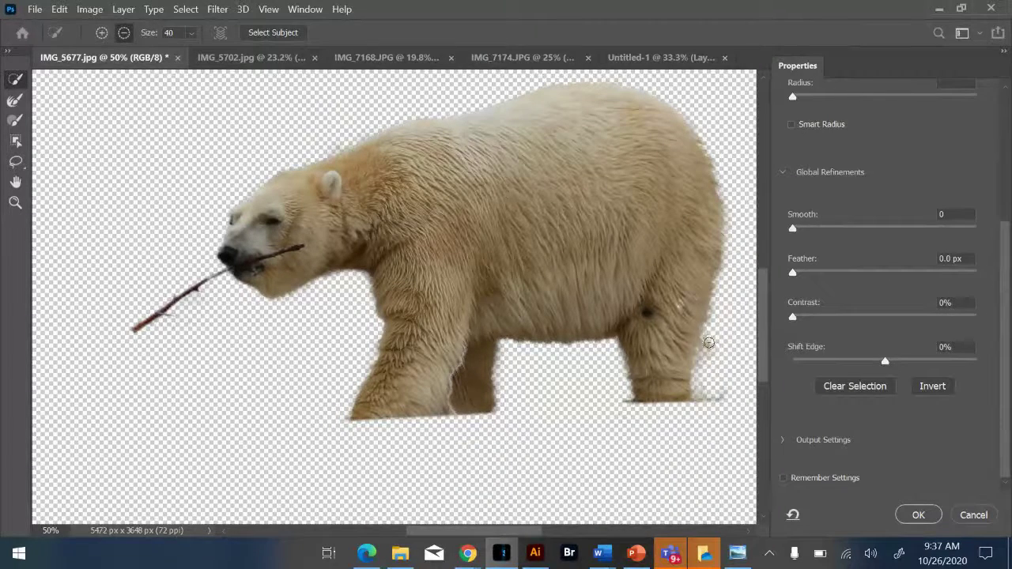
Add the back edge of the hind leg and the gap line between the front legs back to the selection, and apply the refinement
left_click(101, 33)
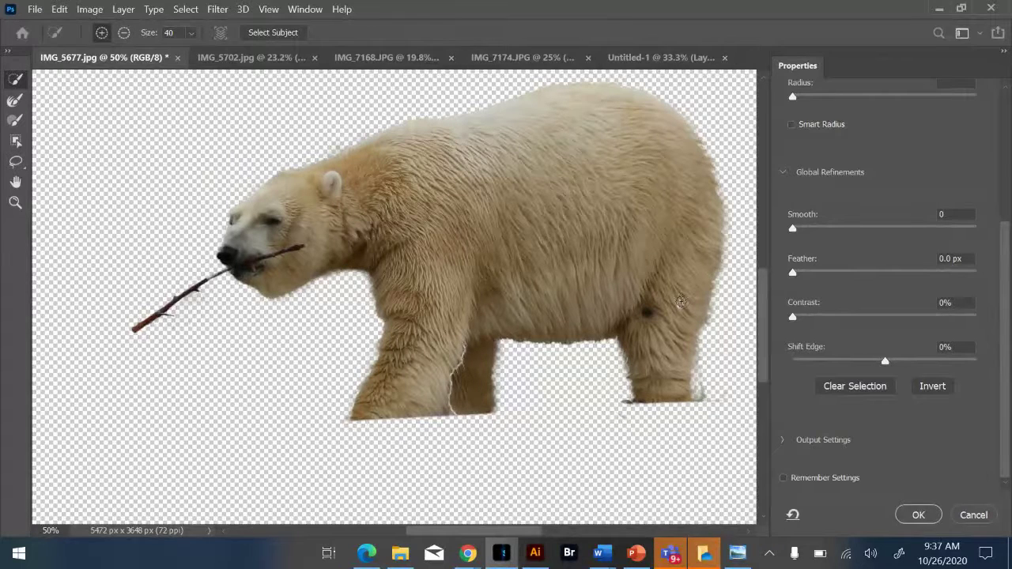
mouse_move(697, 362)
left_mouse_down()
mouse_move(698, 398)
mouse_move(670, 328)
left_mouse_up()
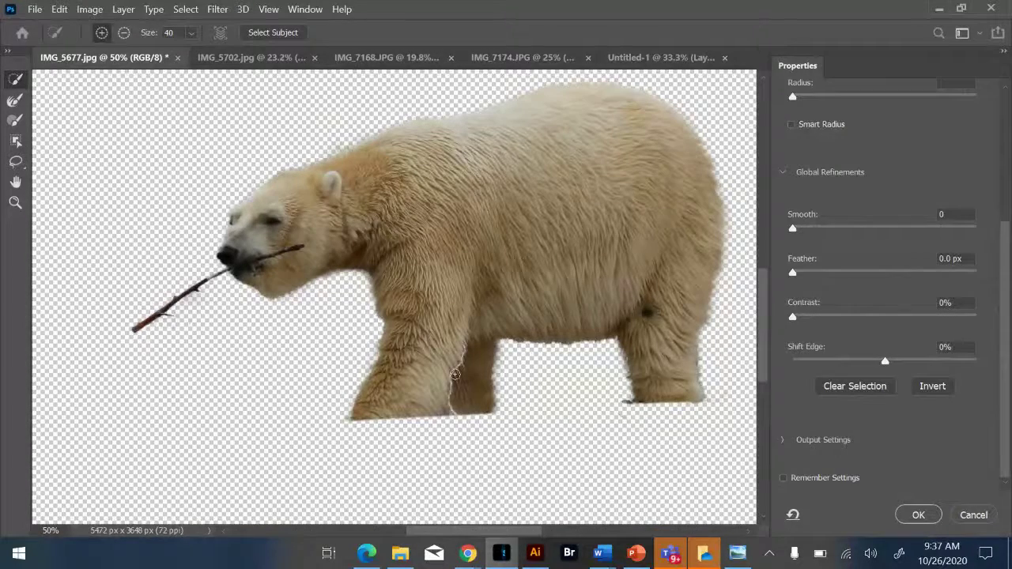
left_click_drag(455, 409, 453, 407)
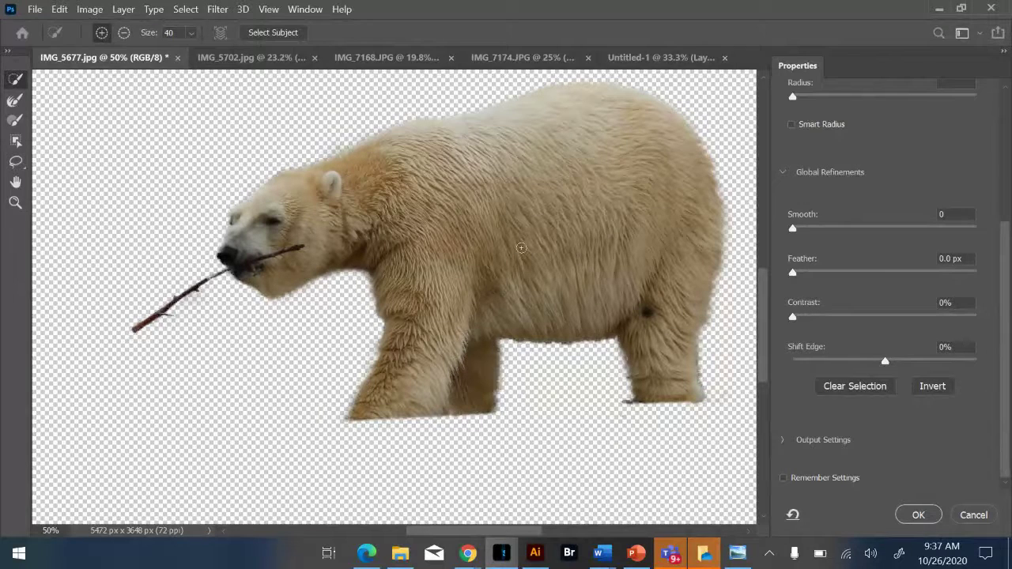
left_click(919, 516)
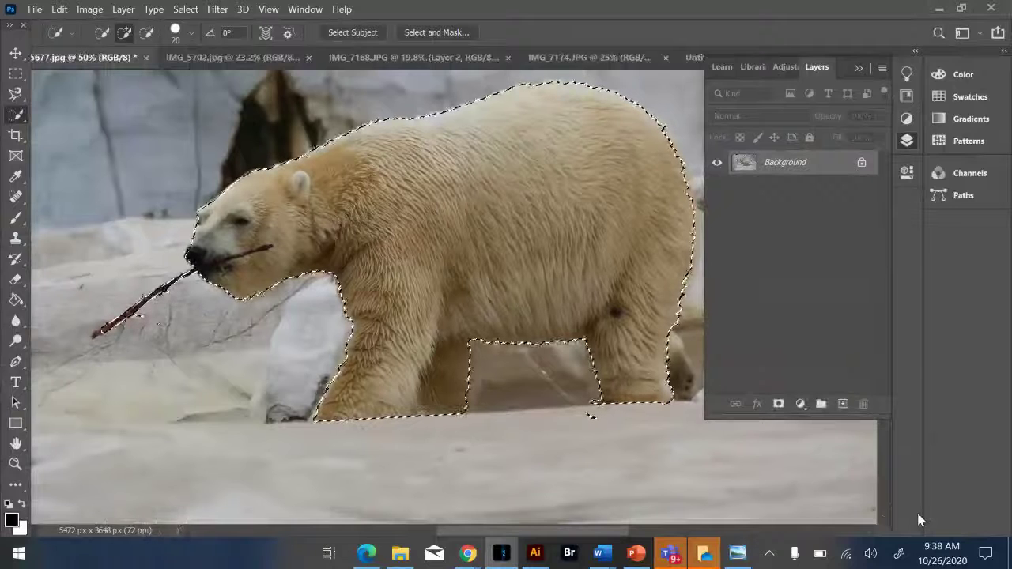
Copy the selected walking bear and paste it into the jar photo IMG_7168.JPG
left_click(460, 61)
key("ctrl+v")
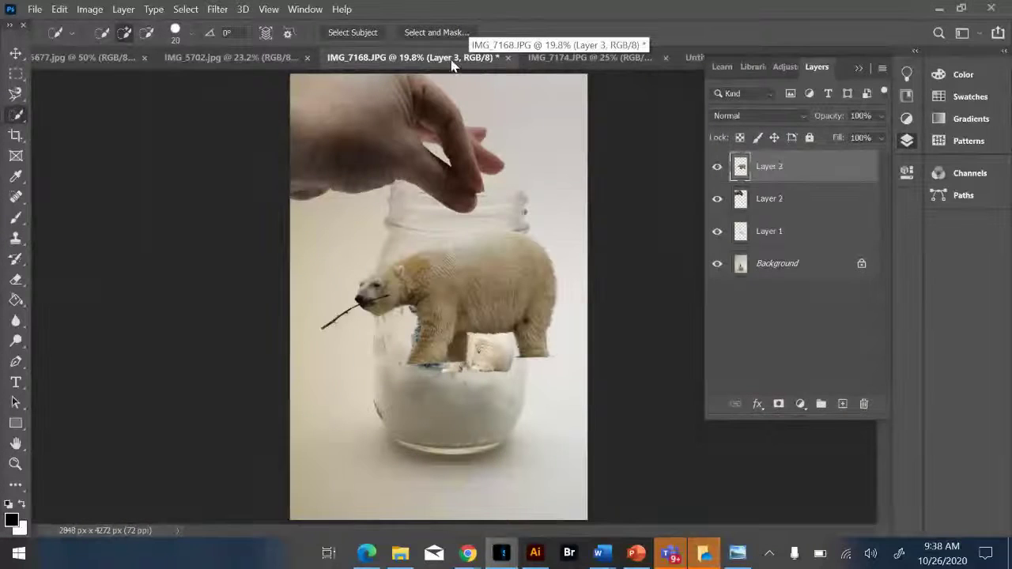